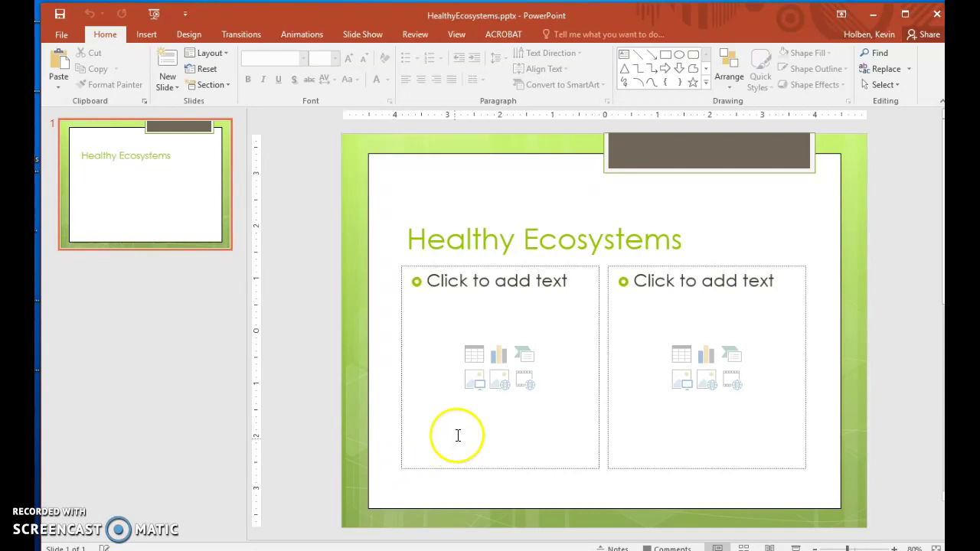
Insert Butterfly.wmv from the computer into the left content placeholder.
click(524, 383)
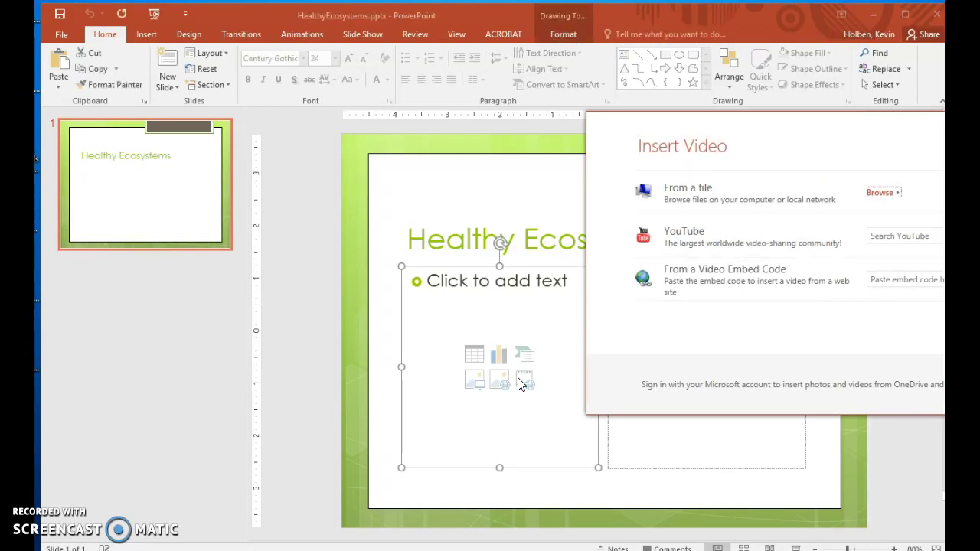
drag(770, 121, 633, 138)
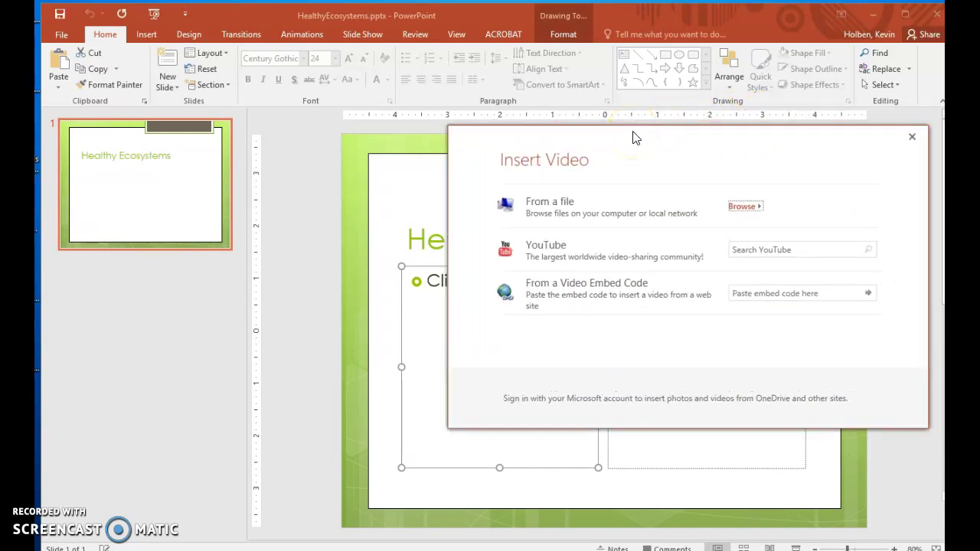
click(625, 173)
click(743, 206)
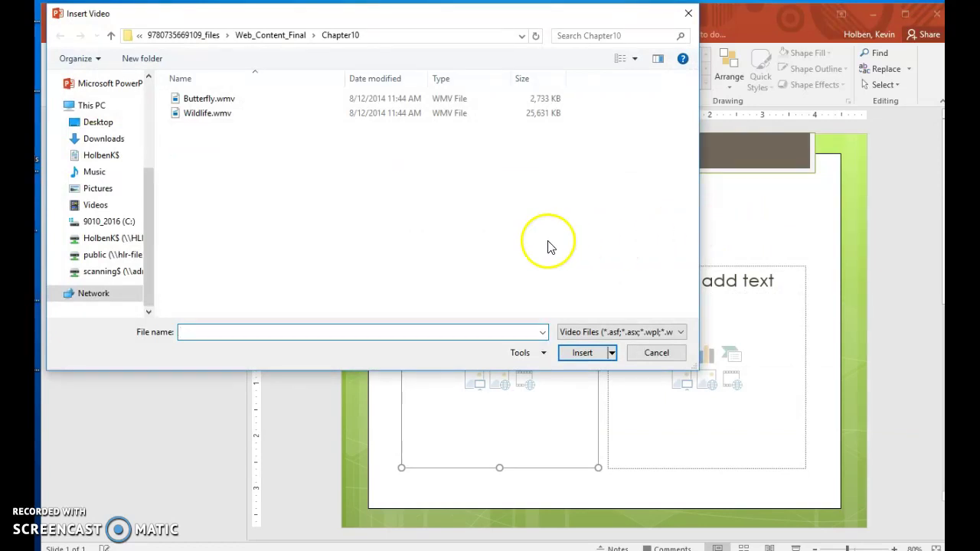
click(235, 100)
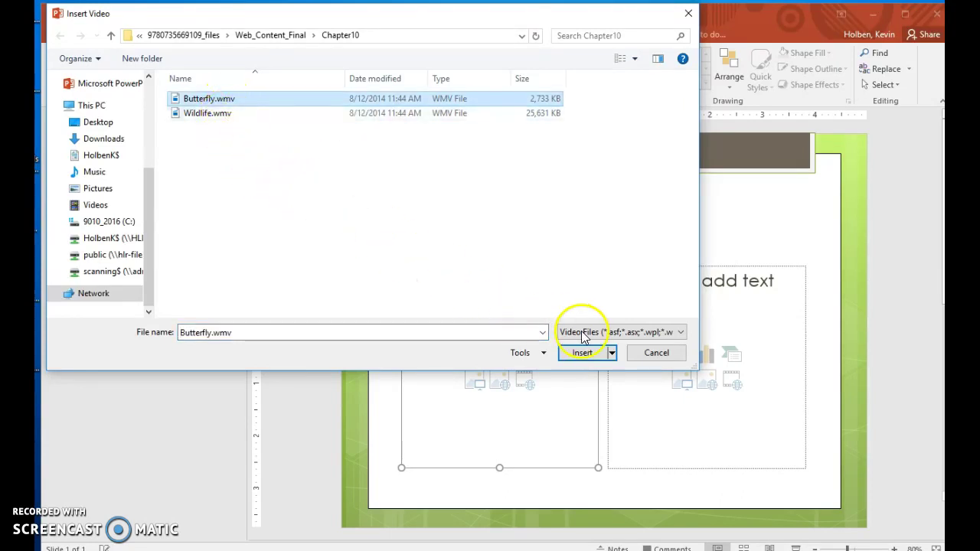
click(582, 354)
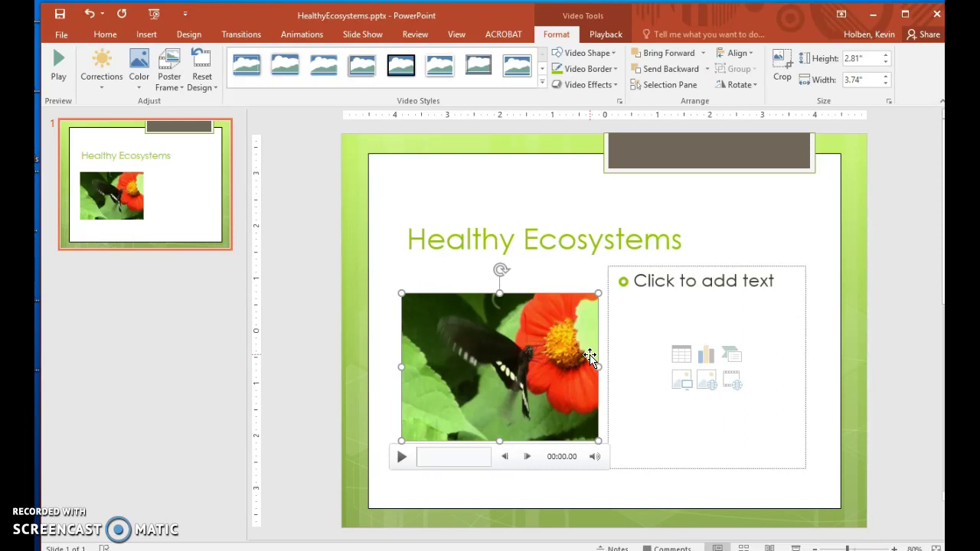
click(399, 462)
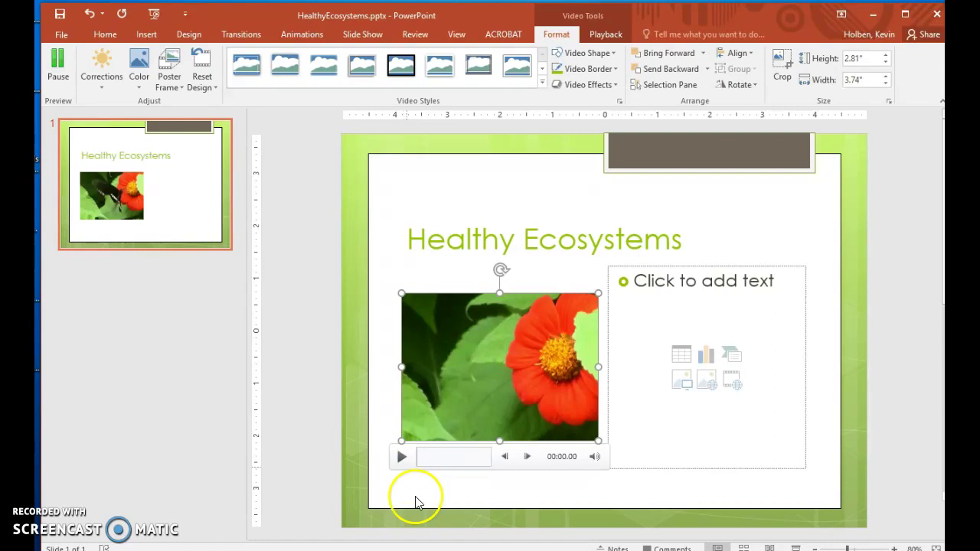
click(531, 427)
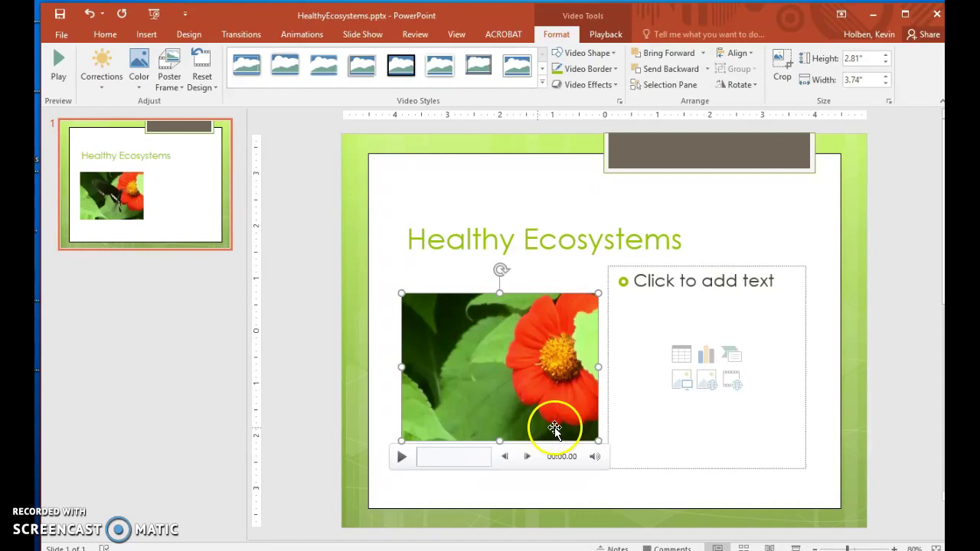
Insert Wildlife.wmv into the right placeholder and preview it near its end.
click(731, 381)
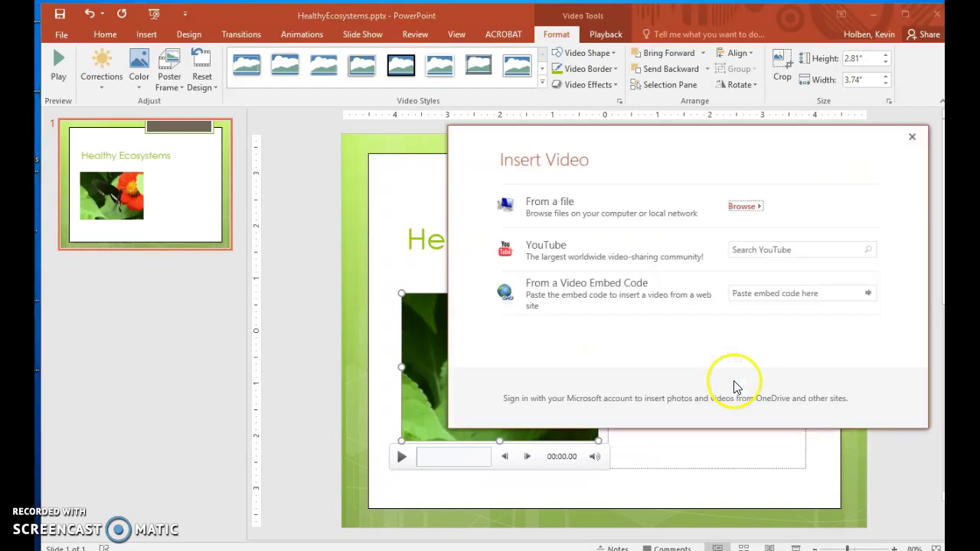
click(757, 215)
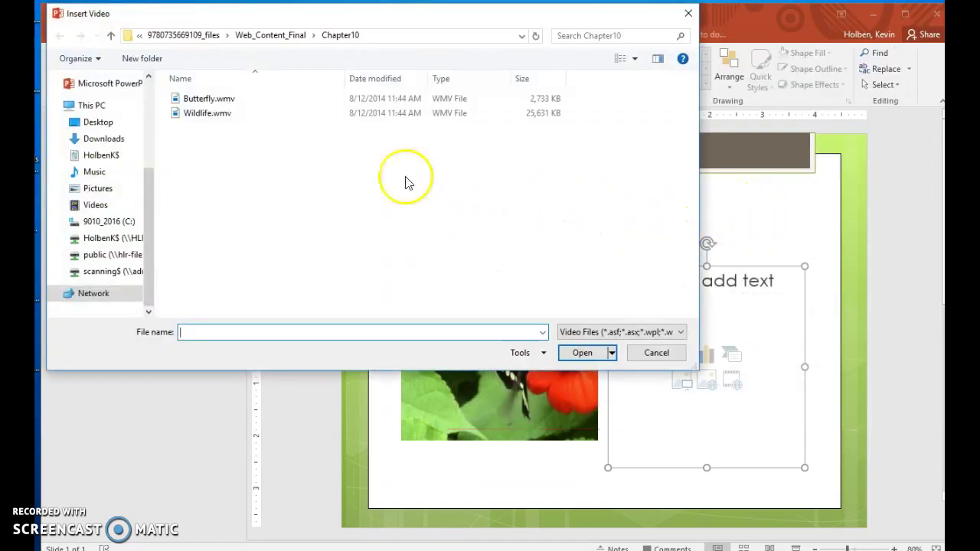
click(218, 114)
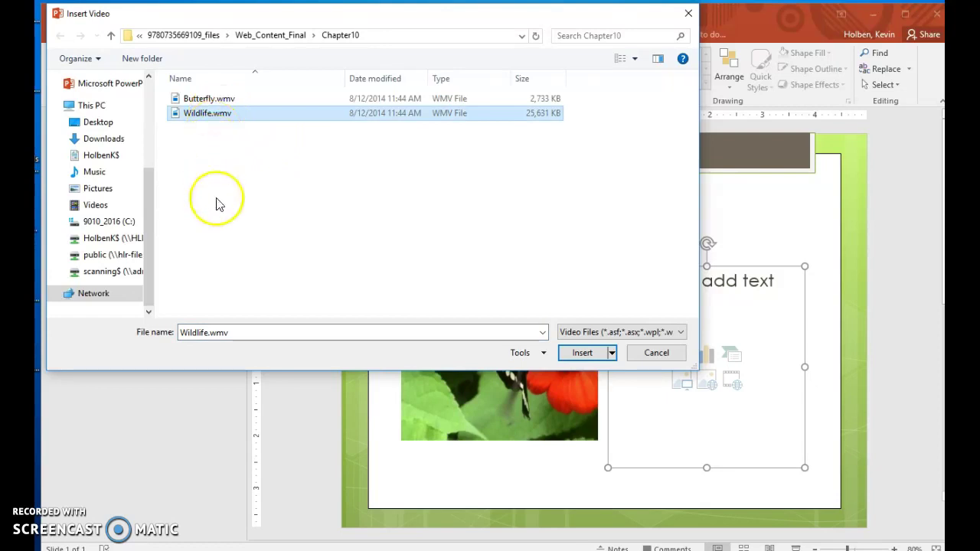
click(572, 350)
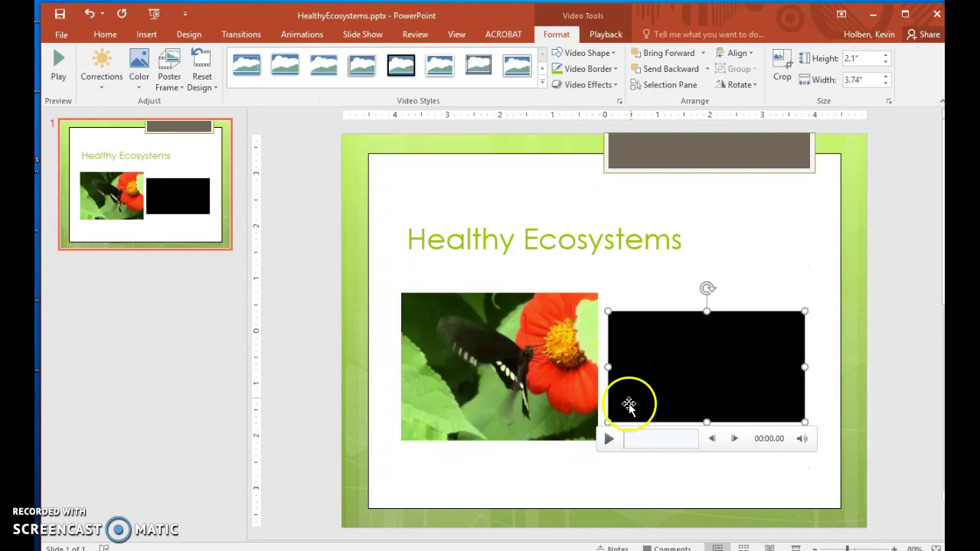
click(610, 439)
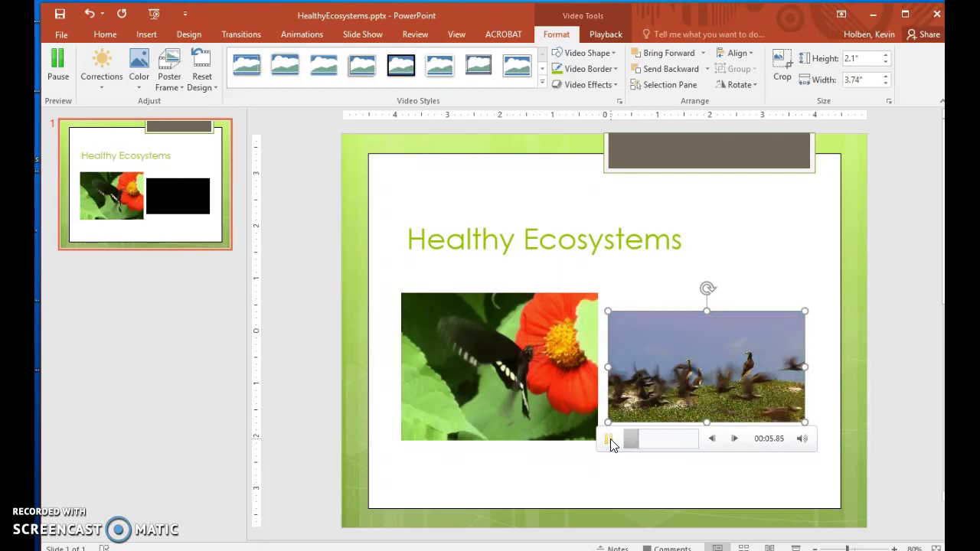
click(698, 444)
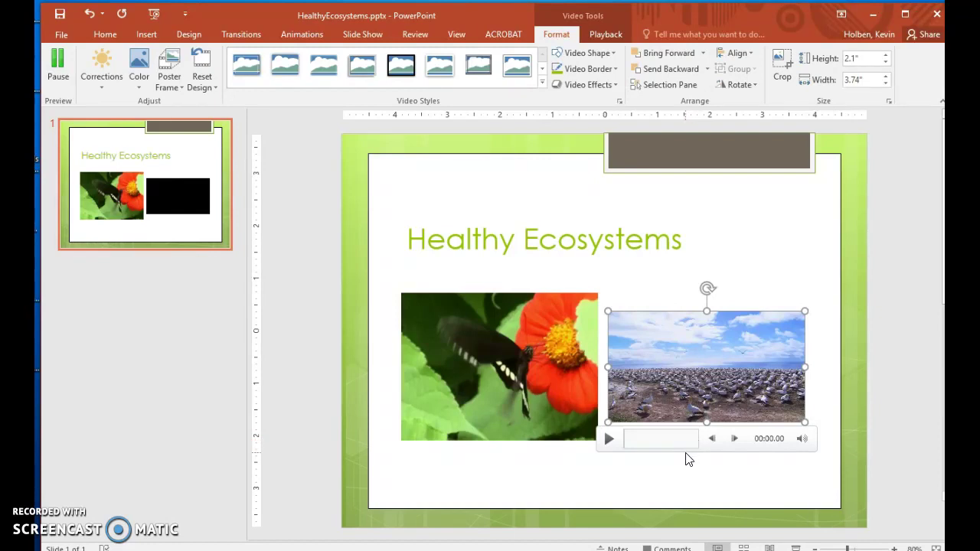
Open the Trim Video window for the Wildlife clip from the Playback tab.
click(677, 450)
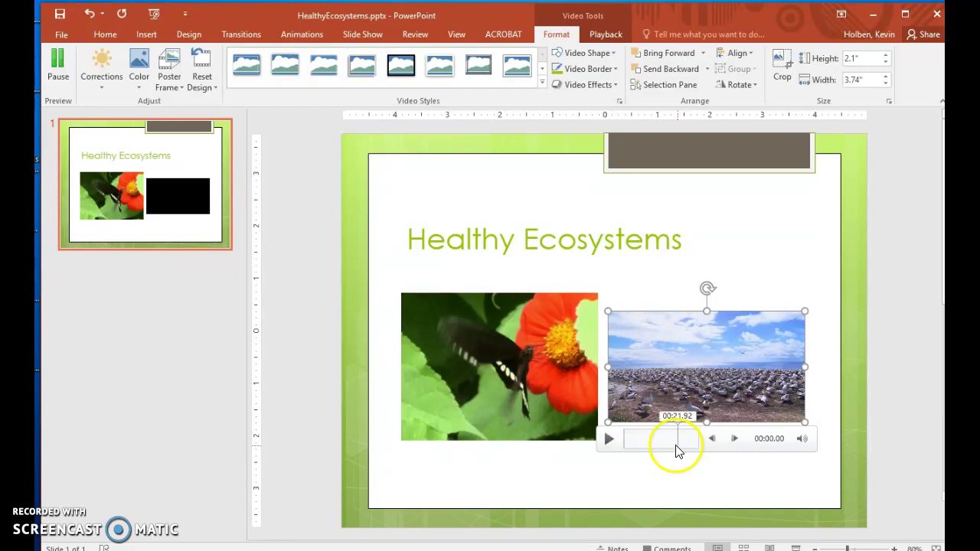
click(609, 101)
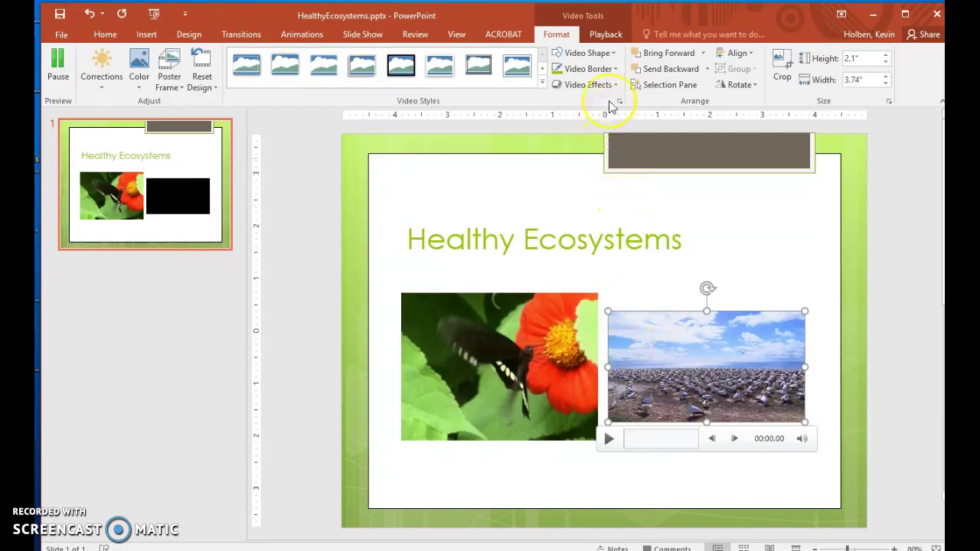
click(605, 32)
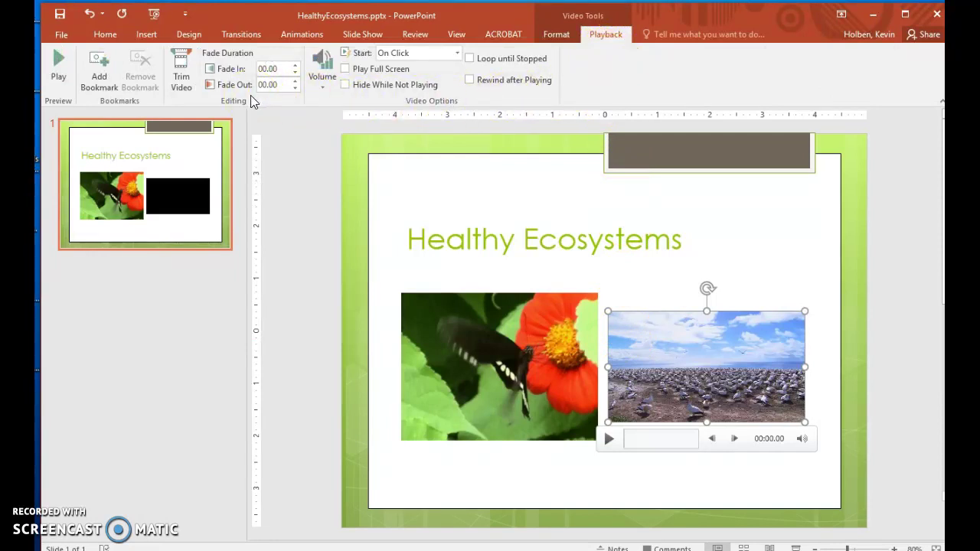
click(181, 77)
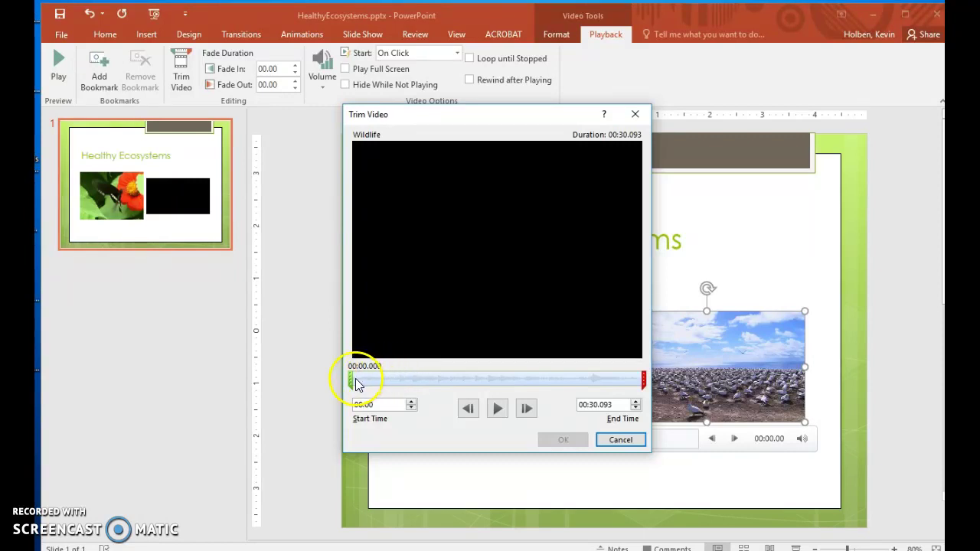
Drag the Wildlife clip's start marker later, to about 00:17.
drag(350, 378, 505, 373)
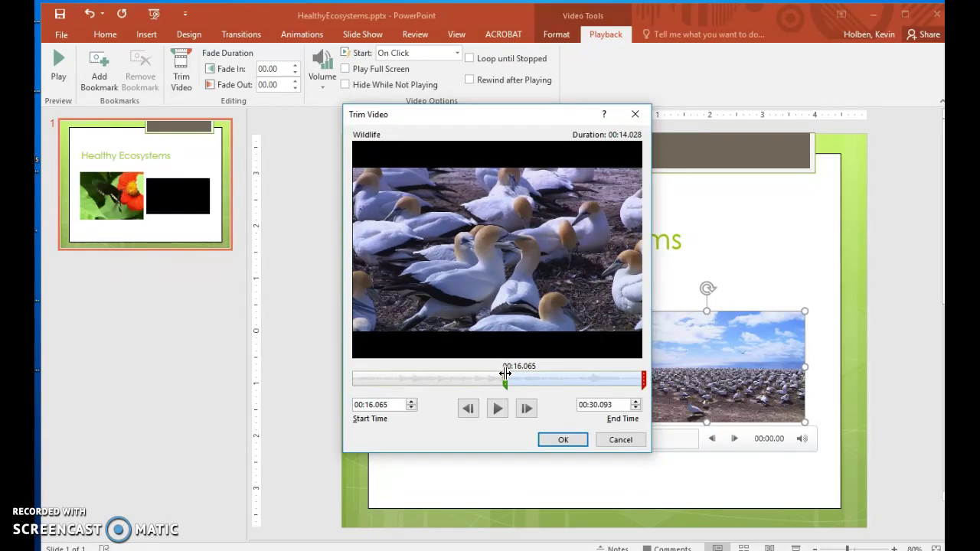
drag(505, 373, 513, 375)
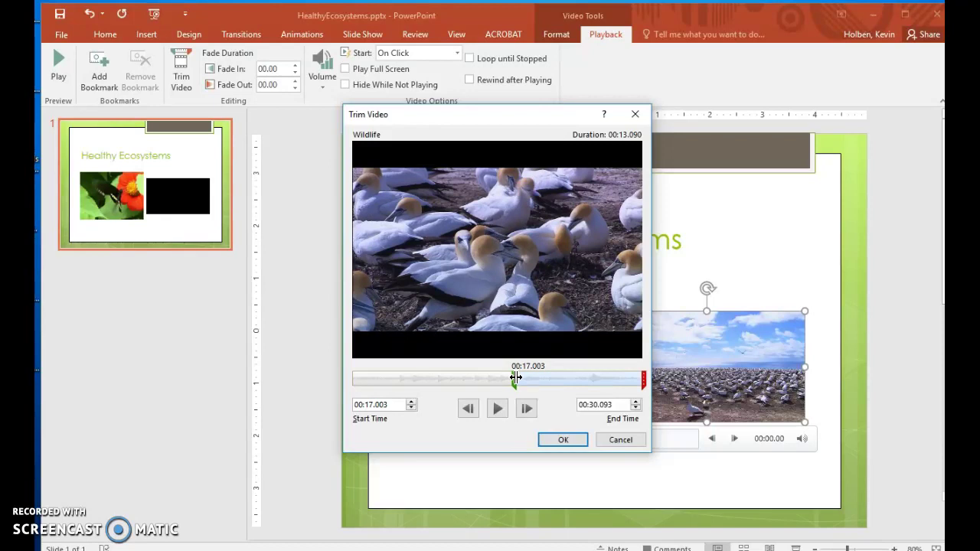
click(506, 381)
Fine-tune the start time frame by frame to exactly 00:17.300.
click(526, 409)
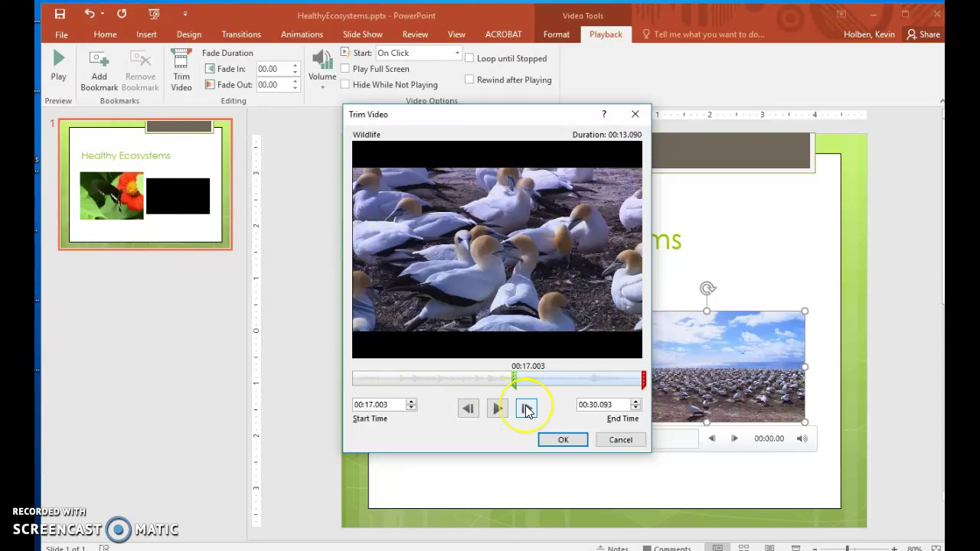
click(526, 408)
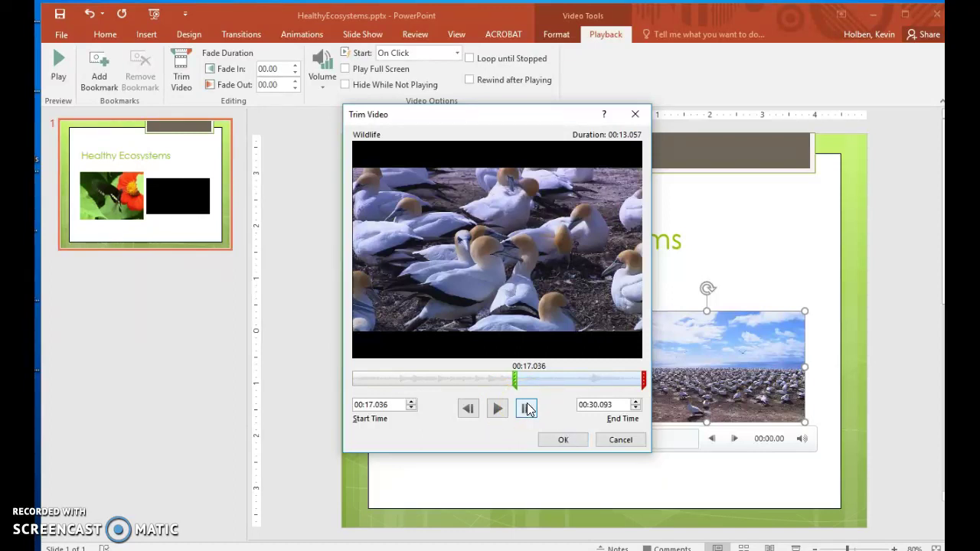
click(526, 408)
click(526, 409)
click(526, 409)
click(526, 408)
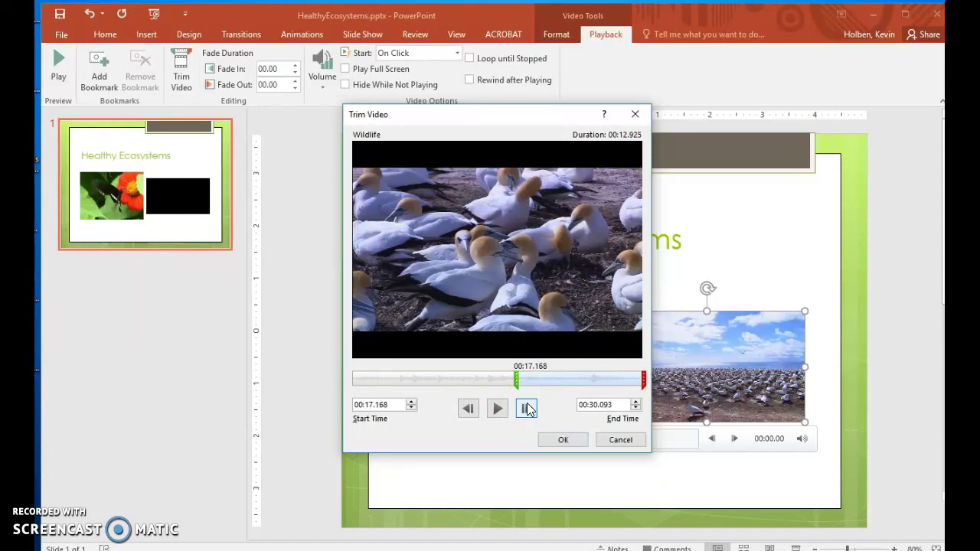
click(526, 409)
click(526, 409)
click(526, 409)
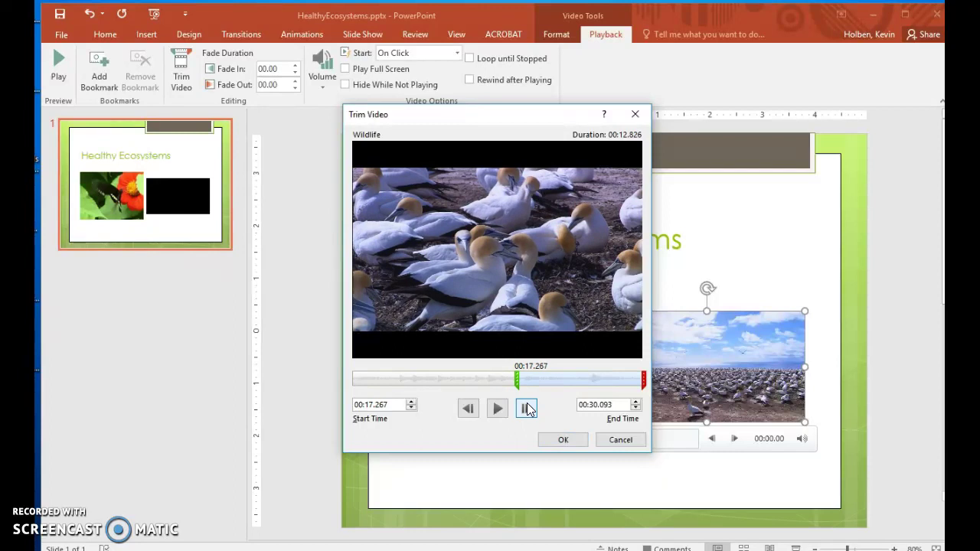
click(526, 408)
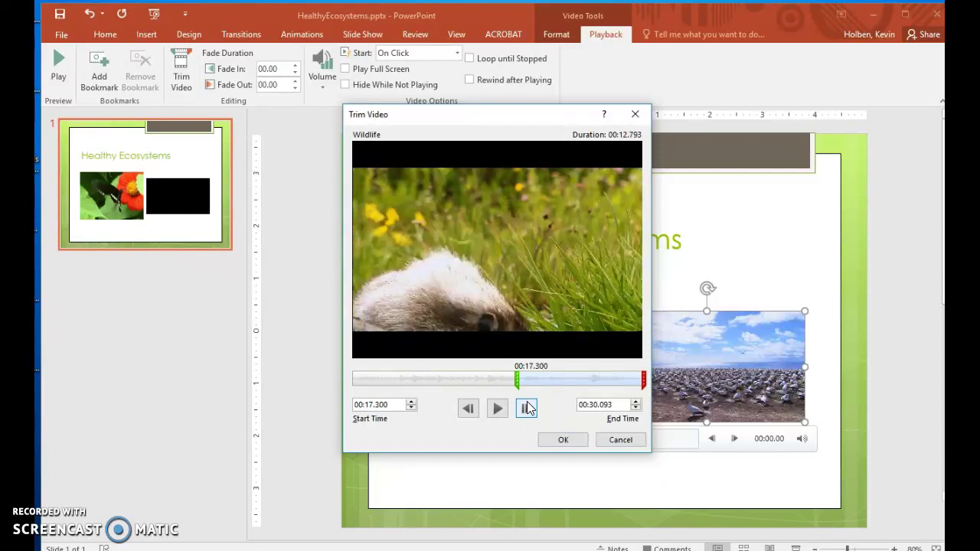
Set the Wildlife clip's end time to 00:20.808, leaving 3.508 seconds, and apply the trim.
drag(587, 368, 597, 376)
drag(642, 381, 641, 380)
mouse_move(641, 380)
mouse_down()
mouse_move(578, 379)
mouse_move(556, 391)
mouse_up()
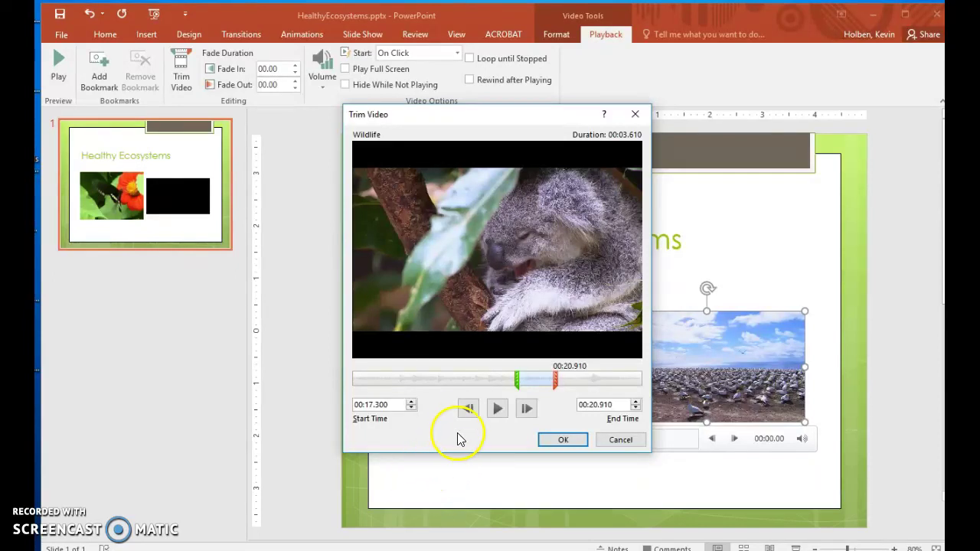
click(469, 409)
click(469, 409)
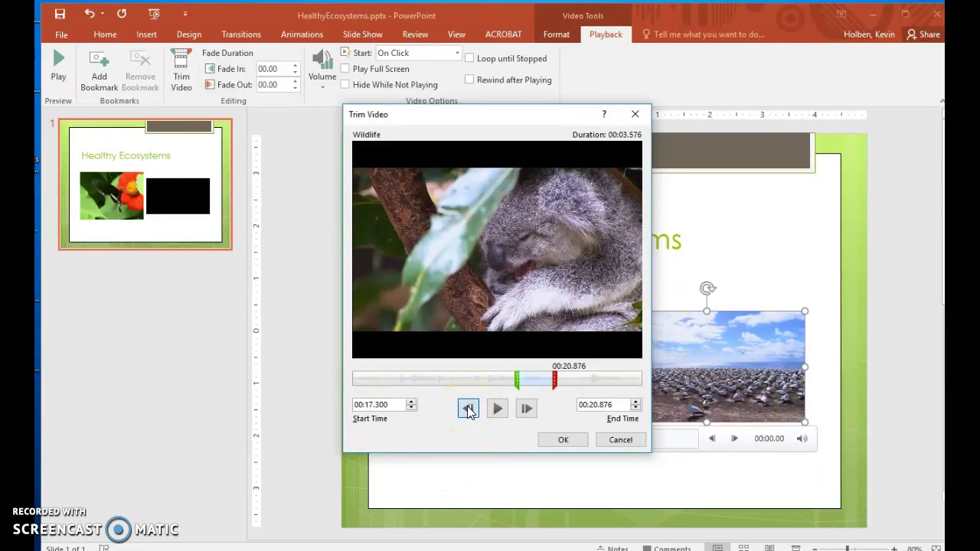
click(469, 408)
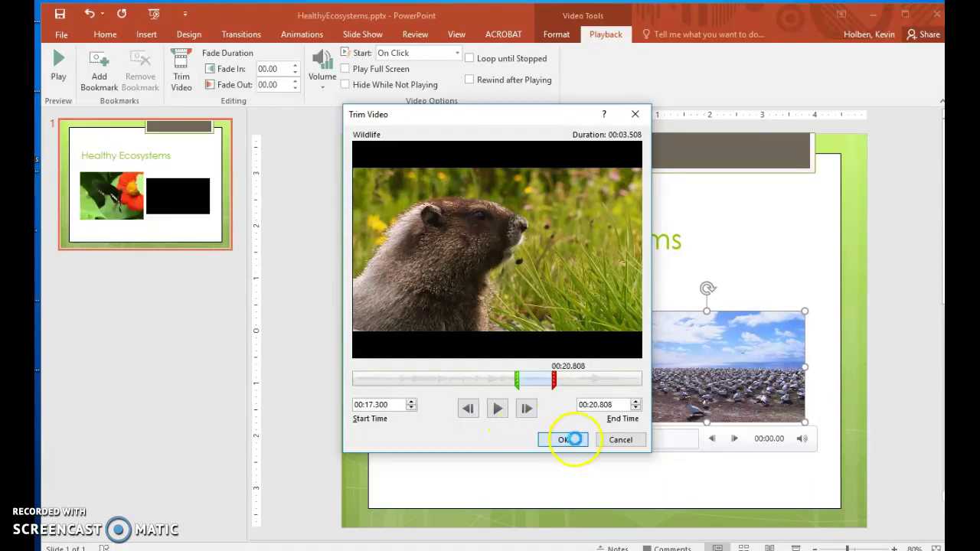
click(574, 440)
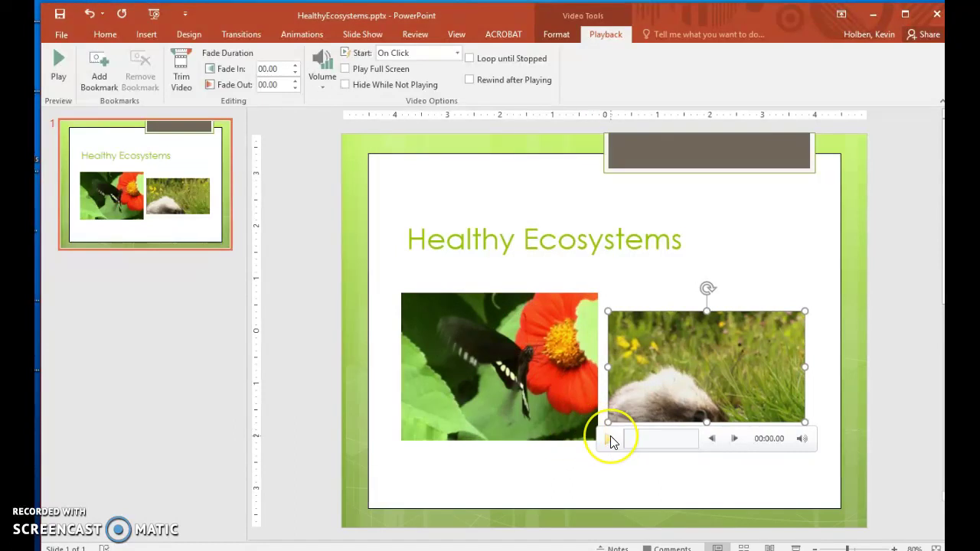
click(609, 439)
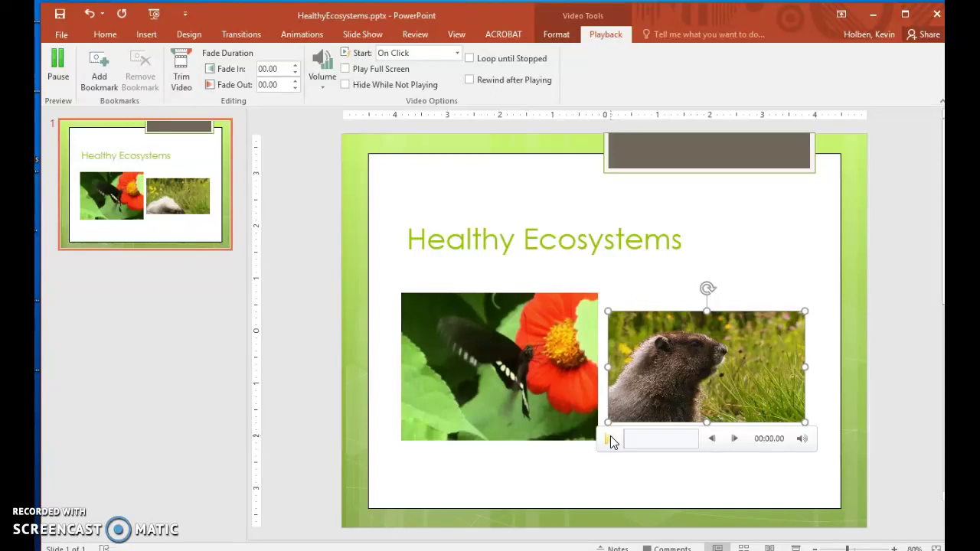
click(610, 473)
click(624, 453)
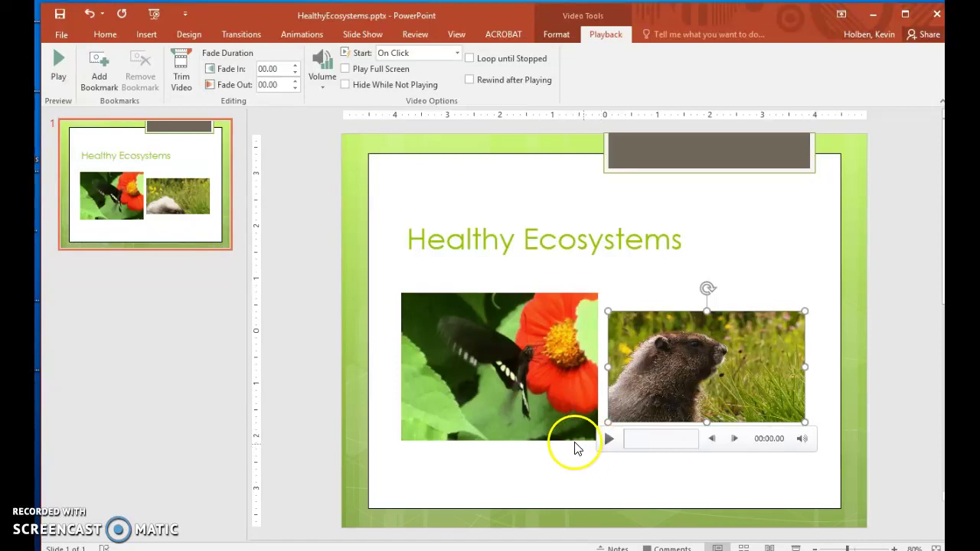
click(464, 362)
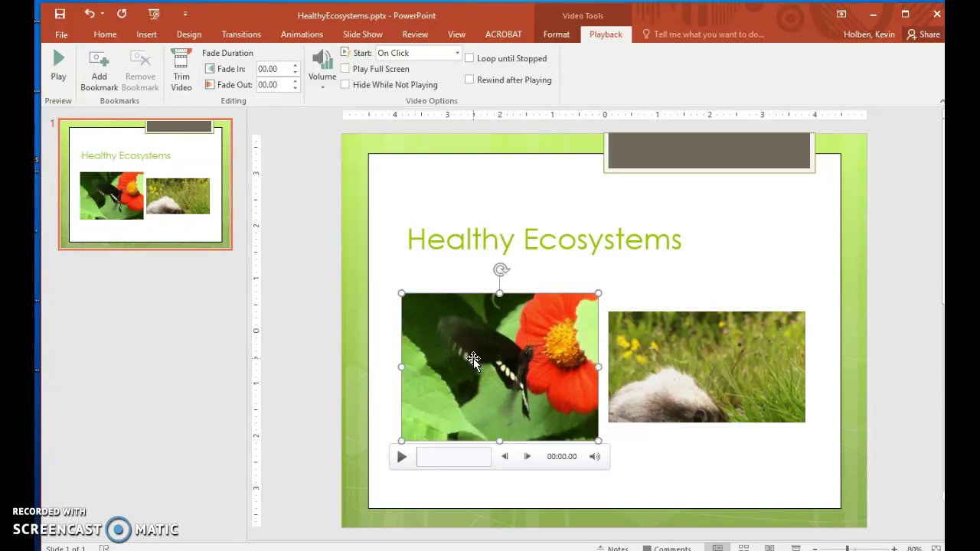
Enlarge the butterfly video to 3 inches tall by 4 inches wide.
click(556, 34)
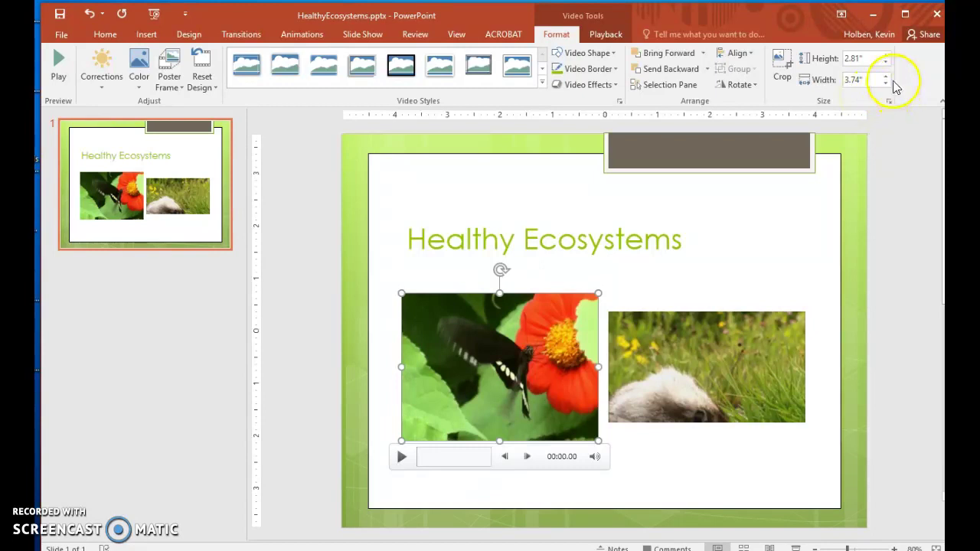
click(888, 57)
click(888, 57)
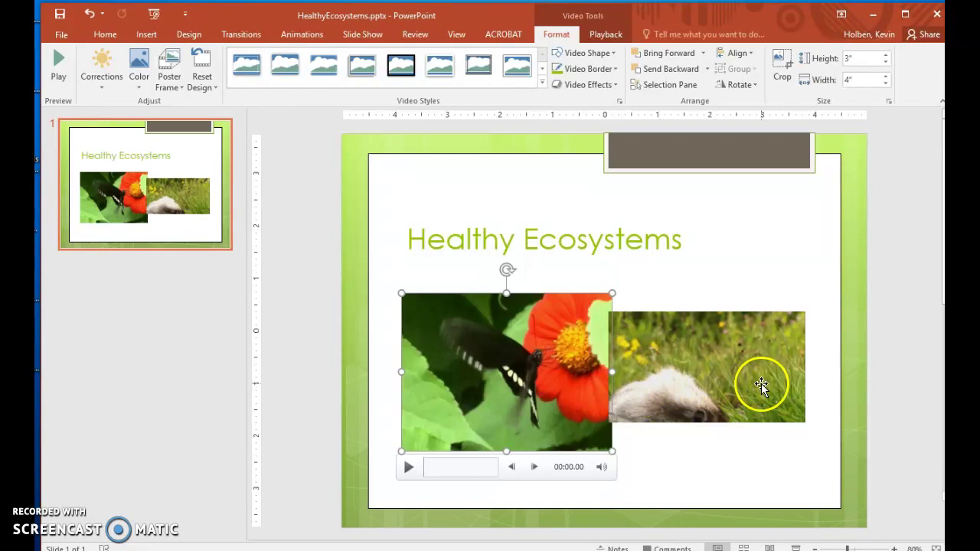
Raise the marmot video's height to 3 inches, making it 5.33 inches wide.
click(774, 342)
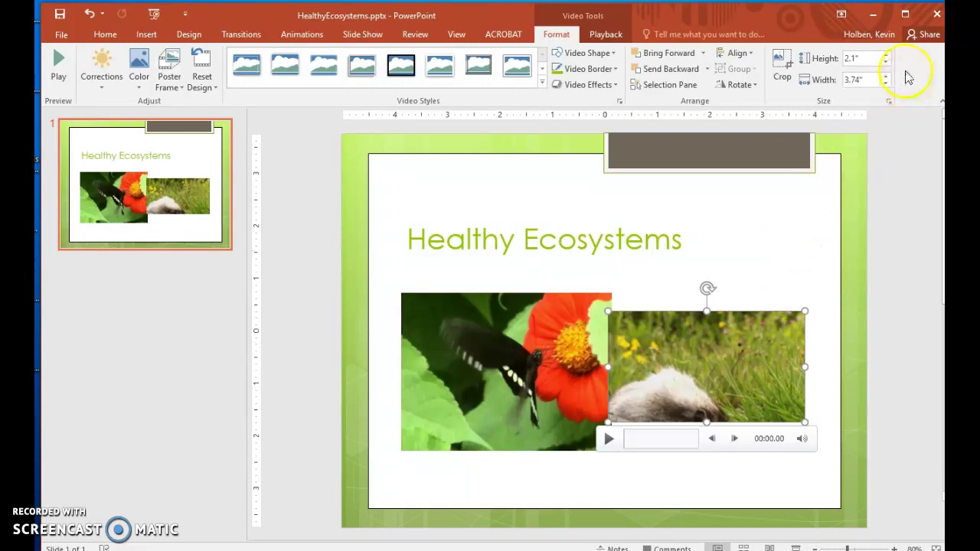
click(886, 57)
click(886, 57)
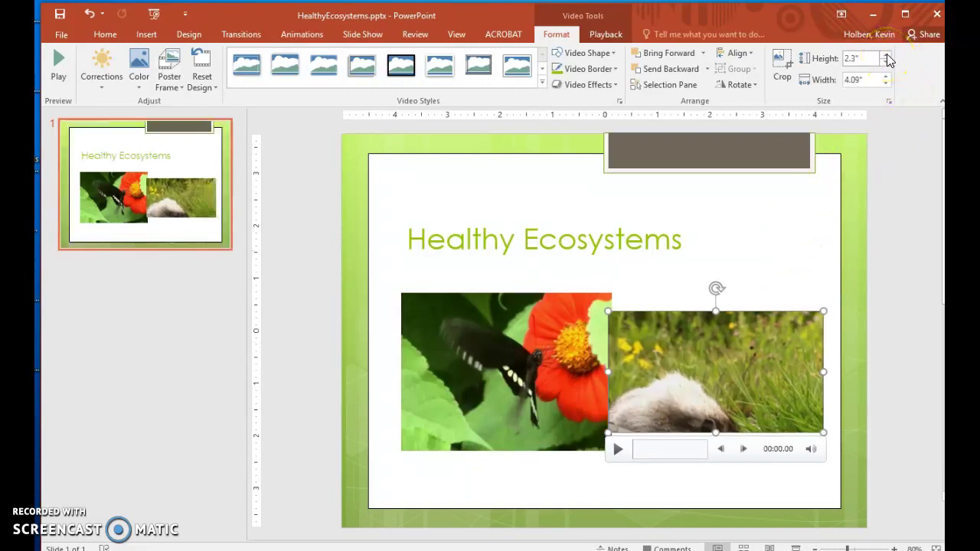
click(886, 57)
click(886, 57)
click(887, 57)
click(886, 57)
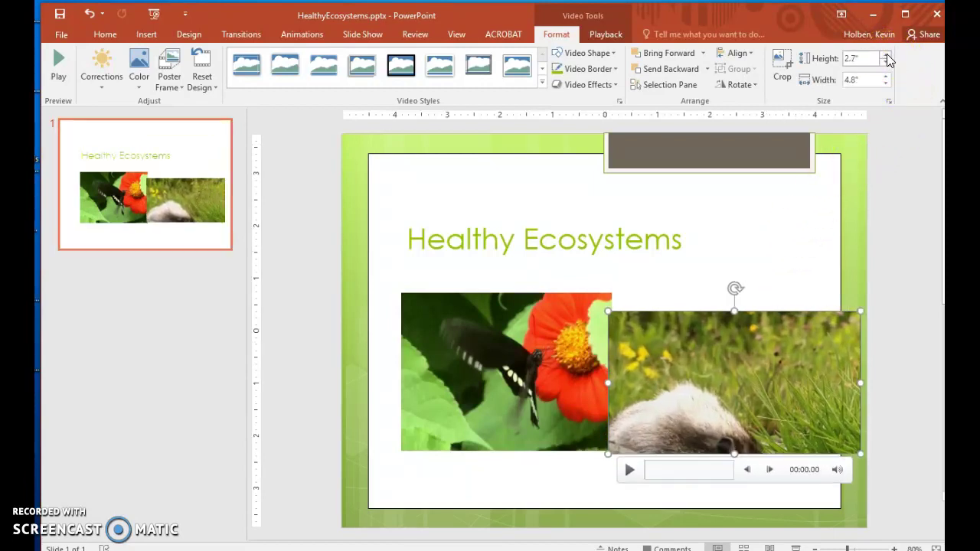
click(887, 57)
click(886, 56)
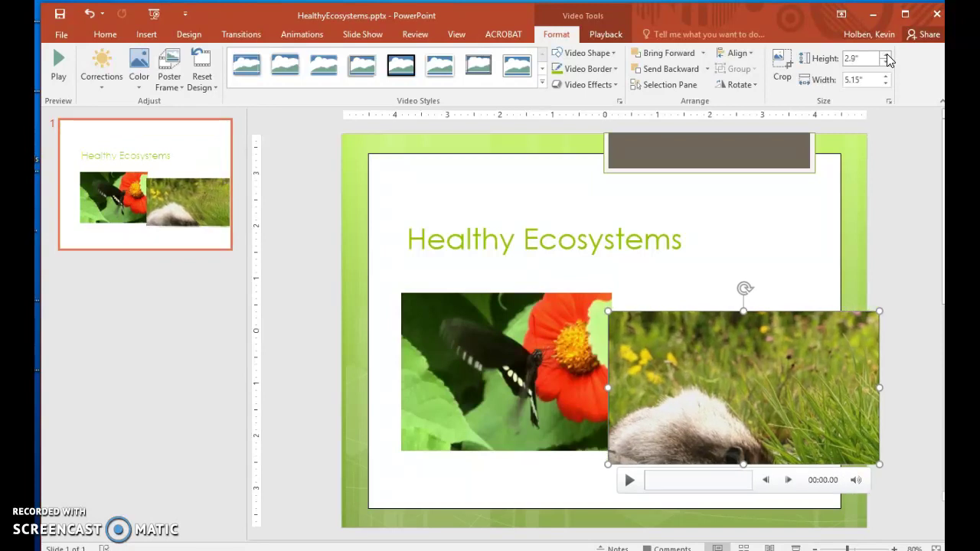
click(887, 56)
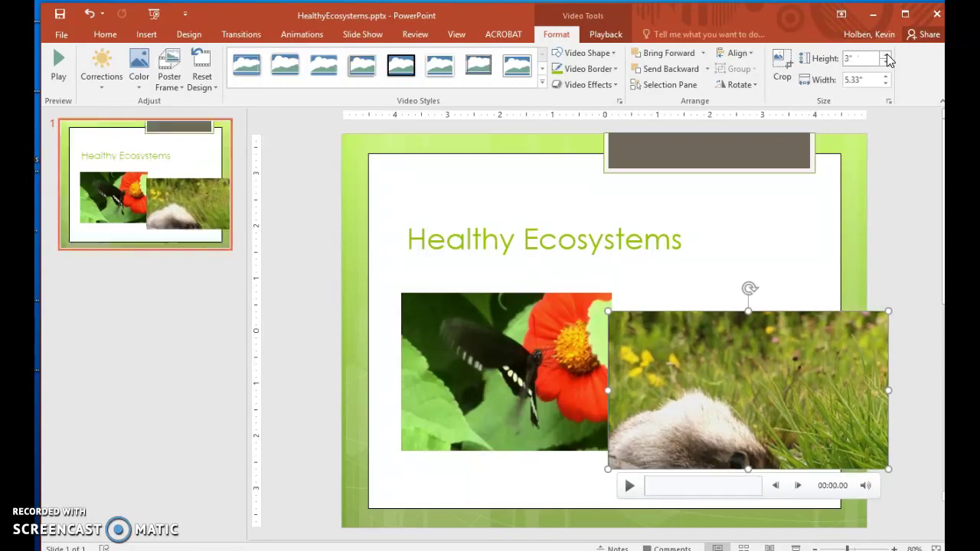
key(Escape)
click(802, 351)
click(798, 348)
click(749, 345)
Reduce the marmot video's crop width to 4 inches in the Format Video crop settings.
click(889, 103)
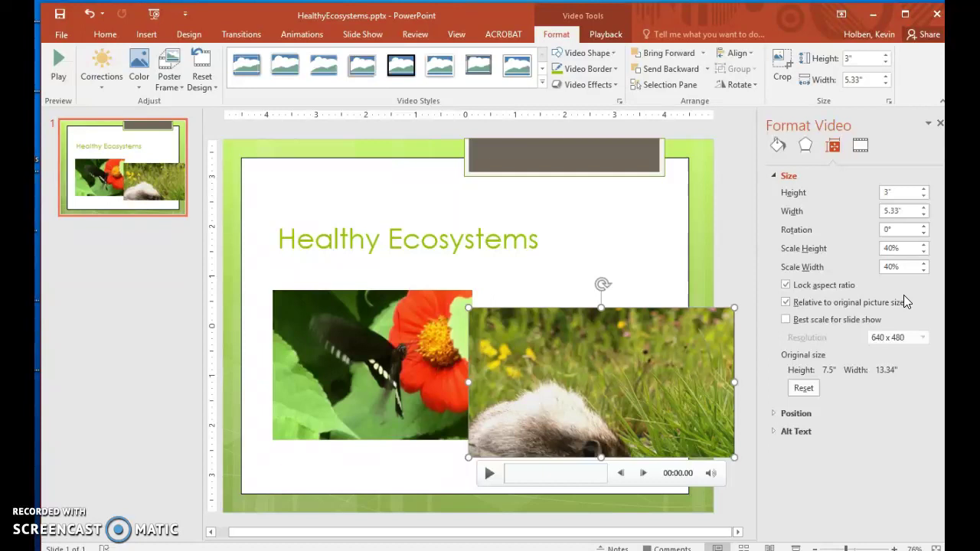
click(860, 144)
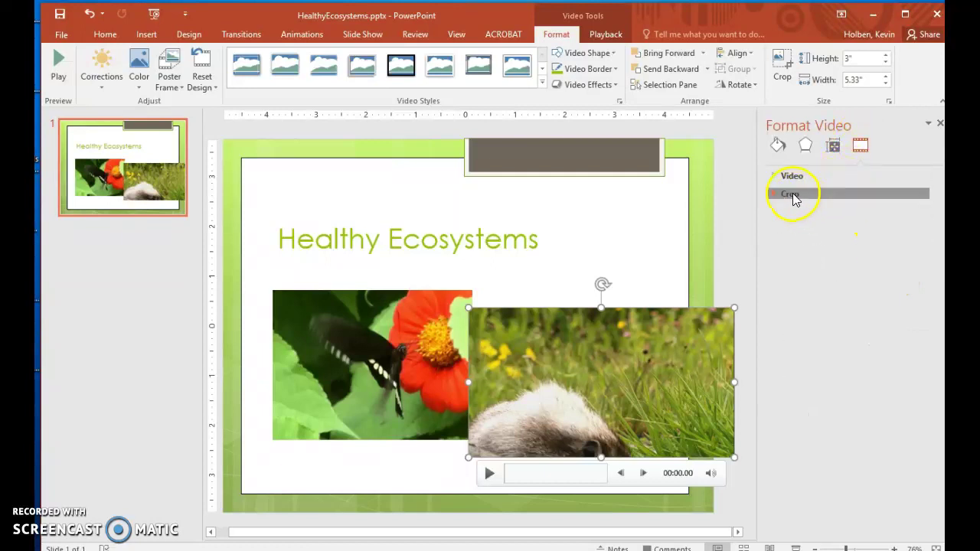
click(791, 196)
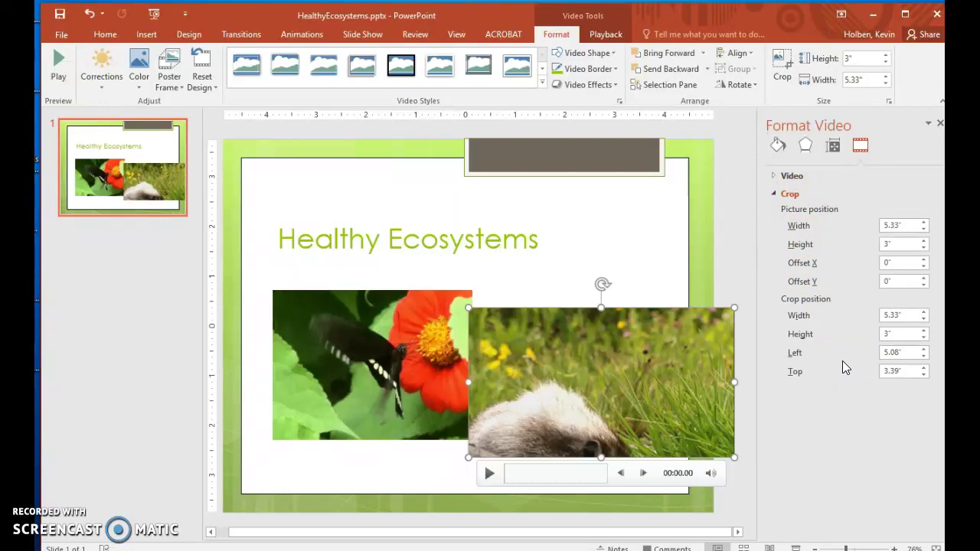
click(923, 318)
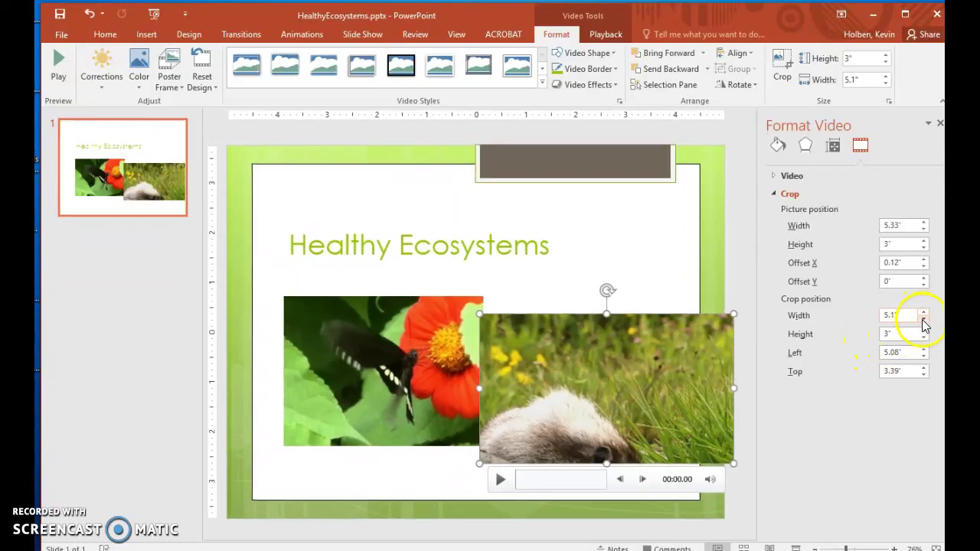
click(923, 319)
click(923, 319)
click(923, 319)
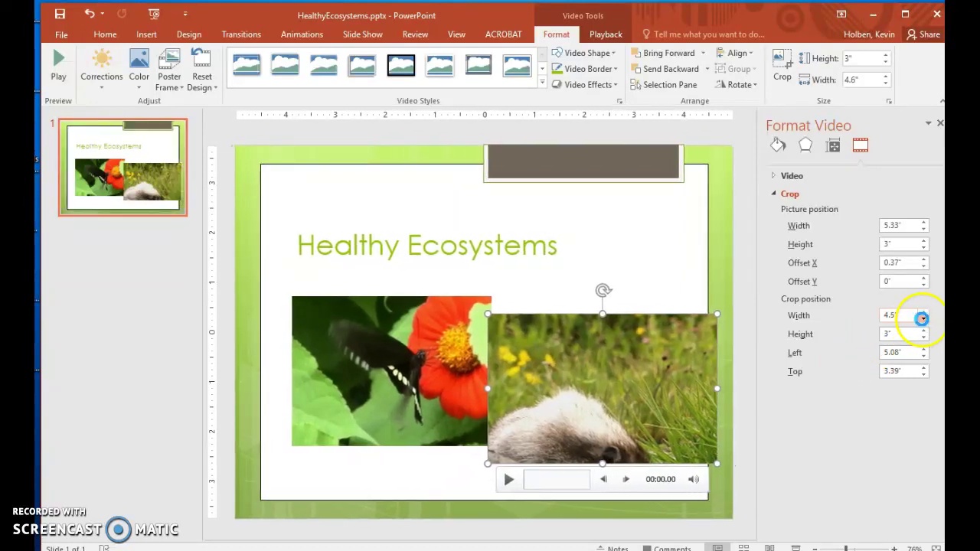
click(923, 319)
click(923, 319)
click(923, 320)
click(923, 320)
click(923, 319)
click(924, 319)
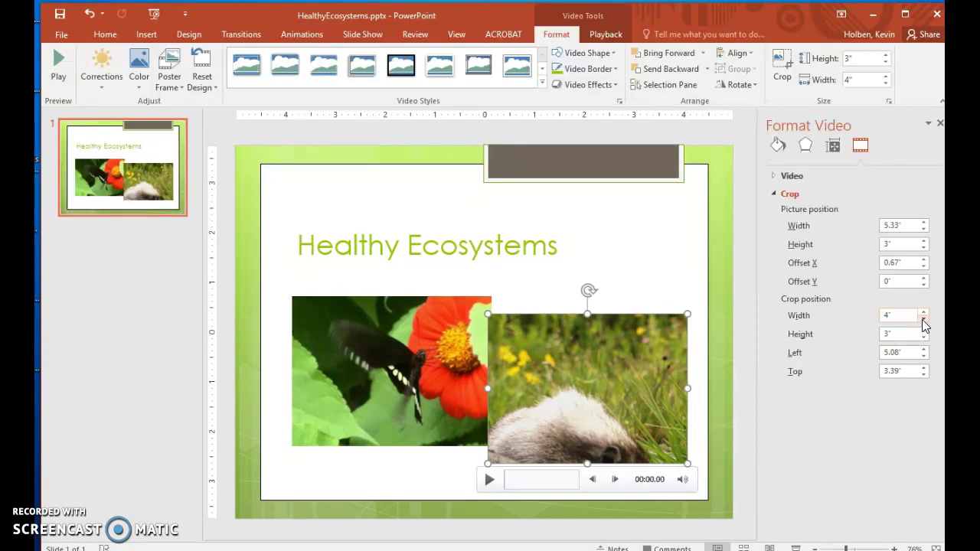
Align the butterfly and marmot videos level under the title and select both.
click(940, 124)
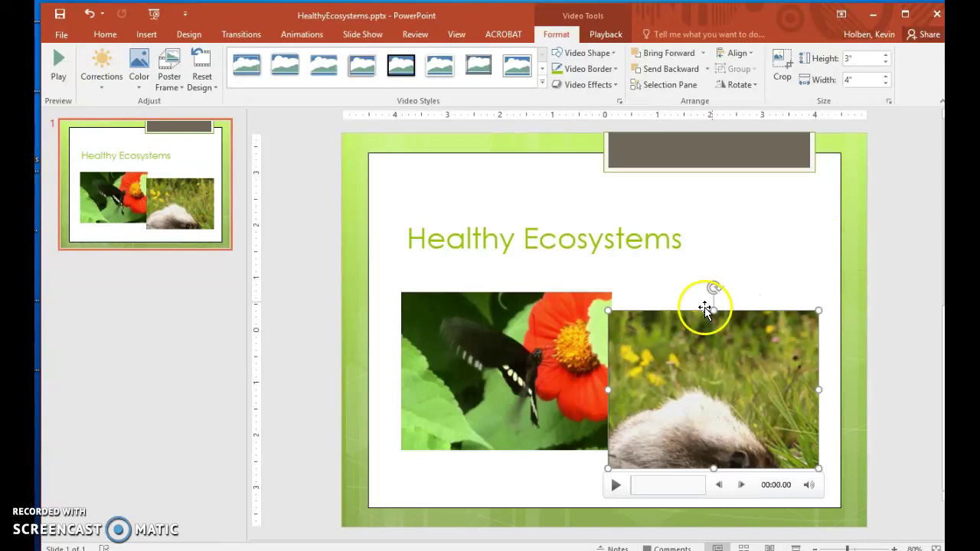
drag(526, 353, 509, 336)
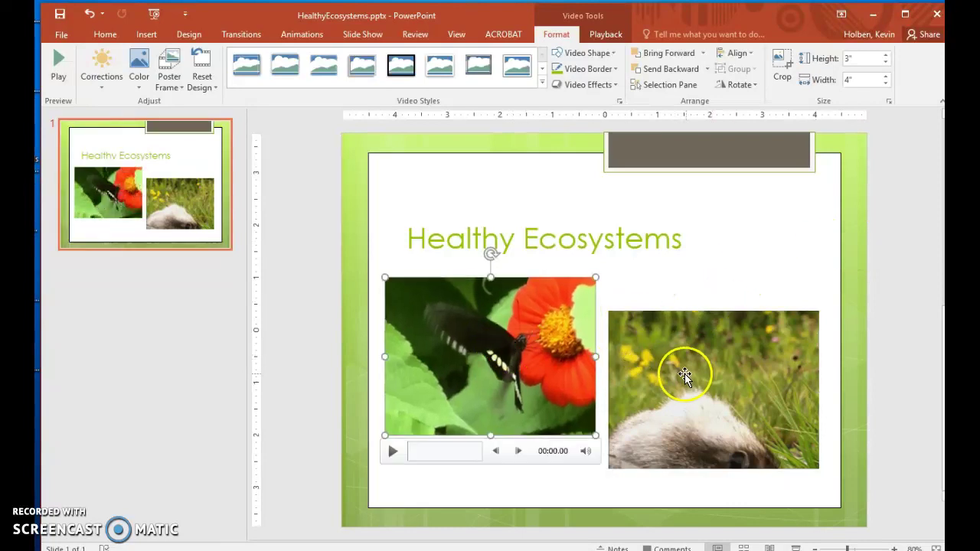
drag(684, 374, 691, 339)
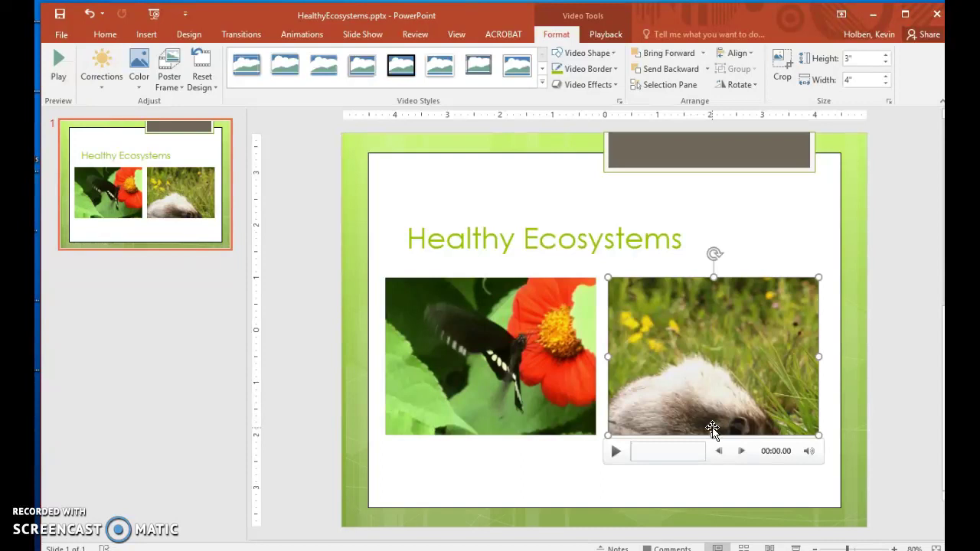
click(680, 416)
shift+click(560, 396)
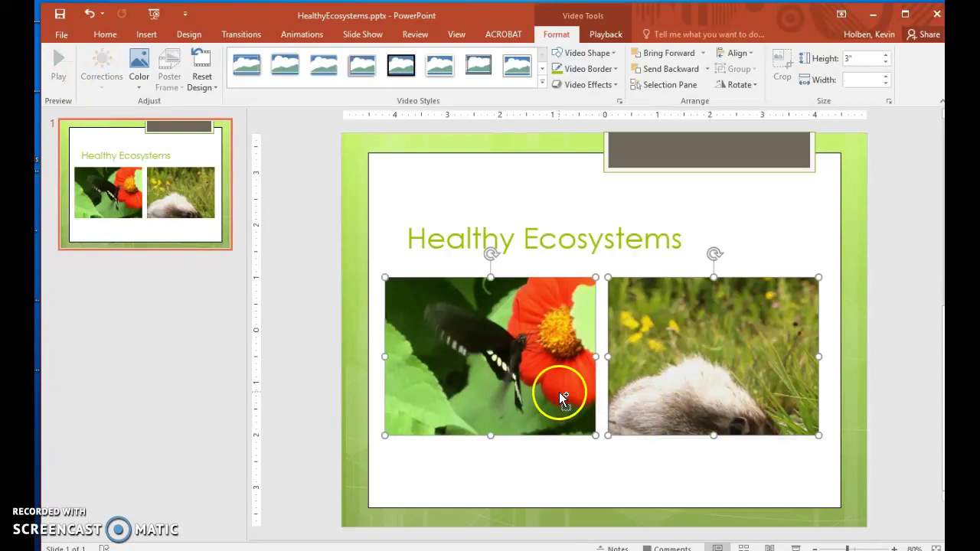
click(663, 385)
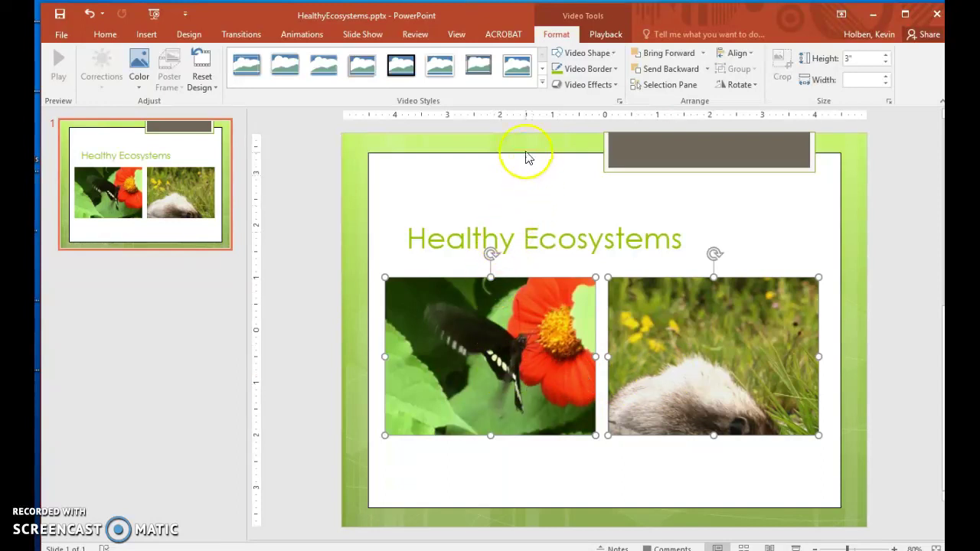
Apply the Reflected Bevel, Black video style to both selected videos.
click(542, 82)
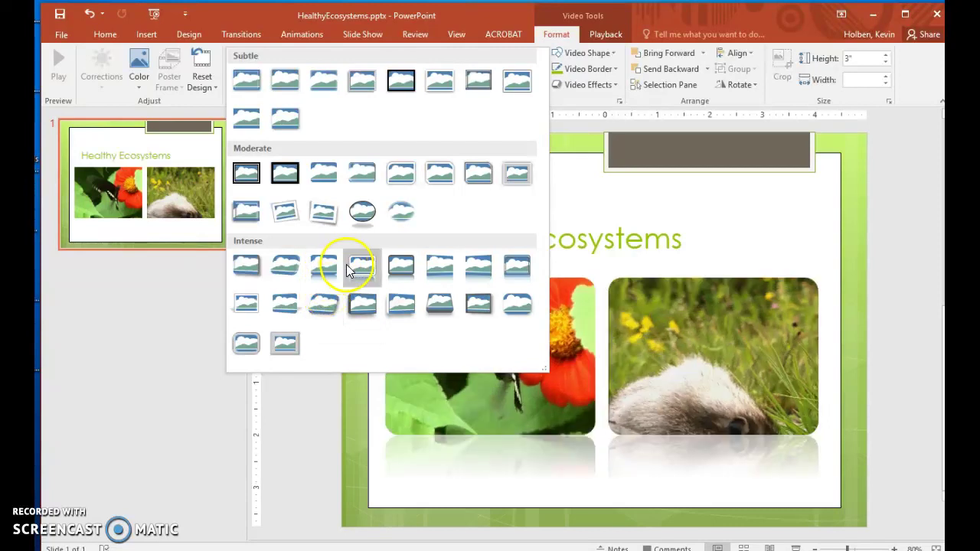
click(394, 268)
click(656, 494)
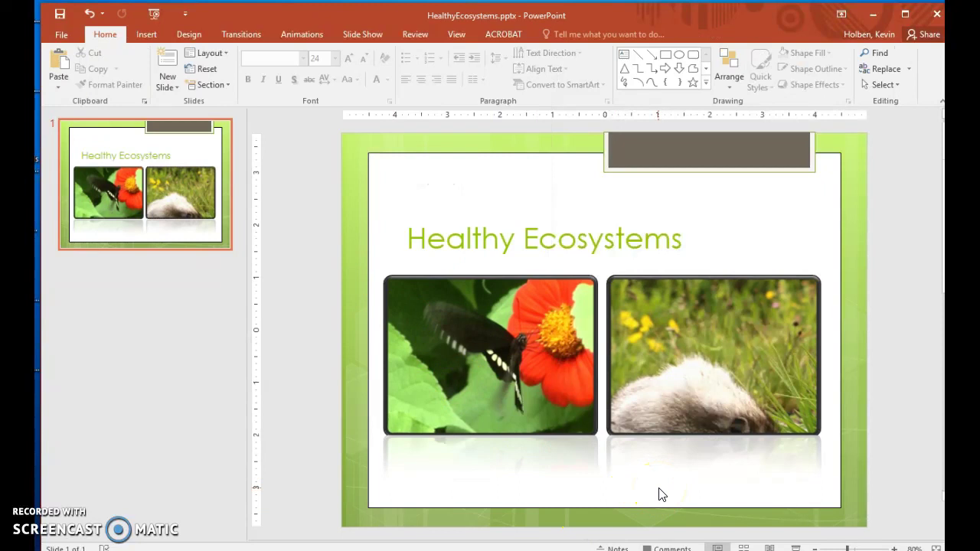
click(663, 488)
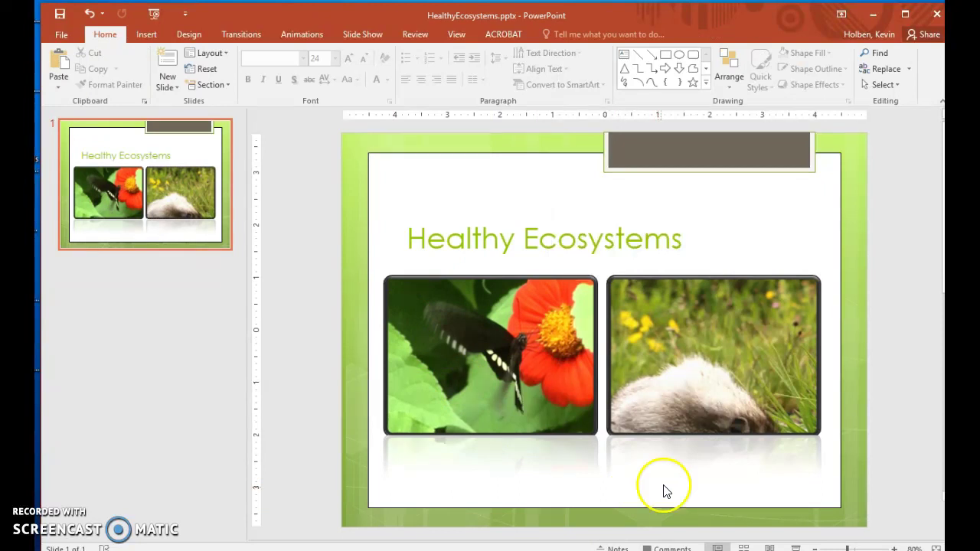
click(733, 466)
click(697, 499)
Mute the butterfly video, start it automatically, and loop it until stopped.
click(490, 459)
click(464, 400)
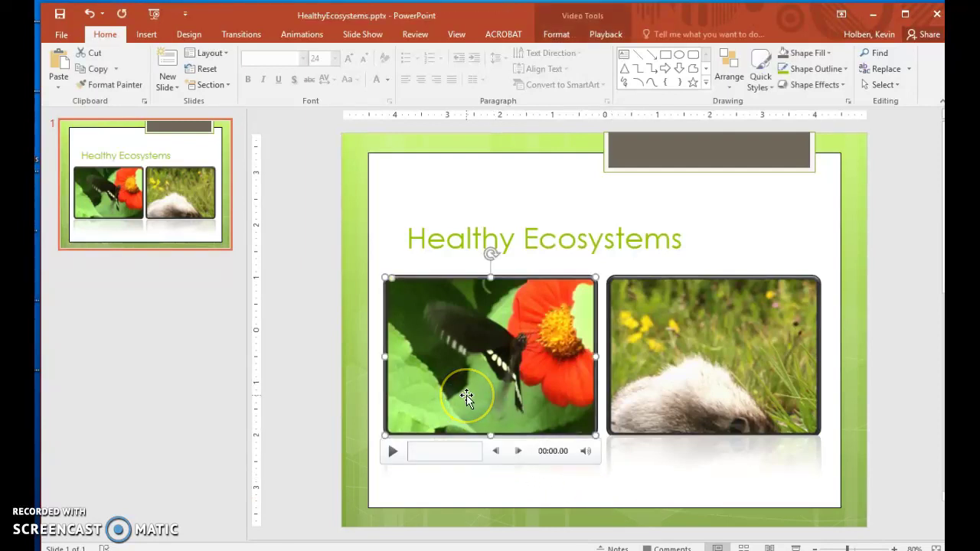
click(606, 35)
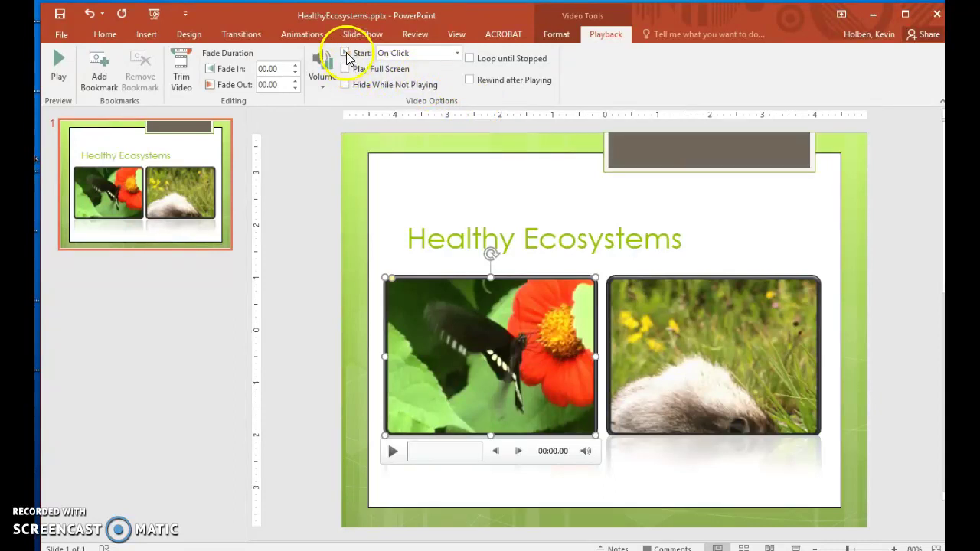
click(328, 80)
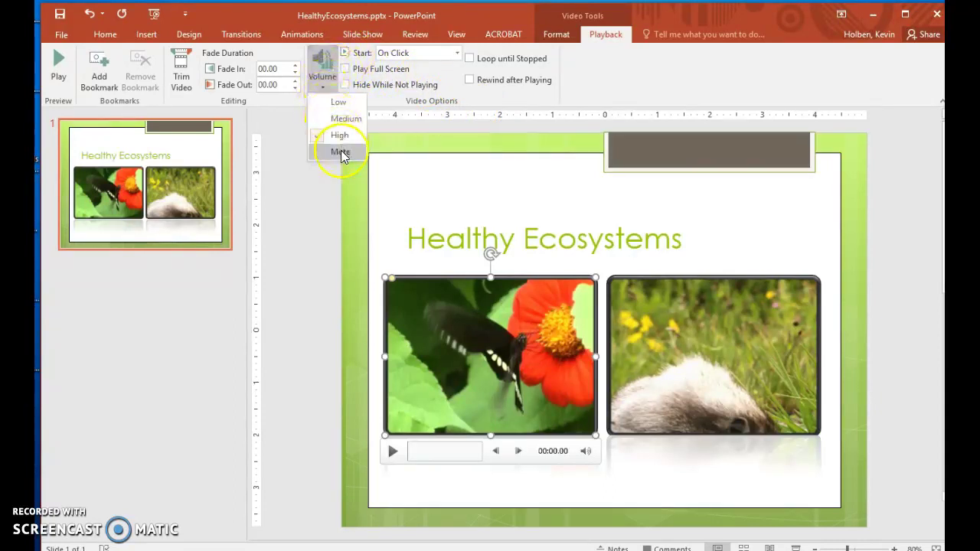
click(340, 152)
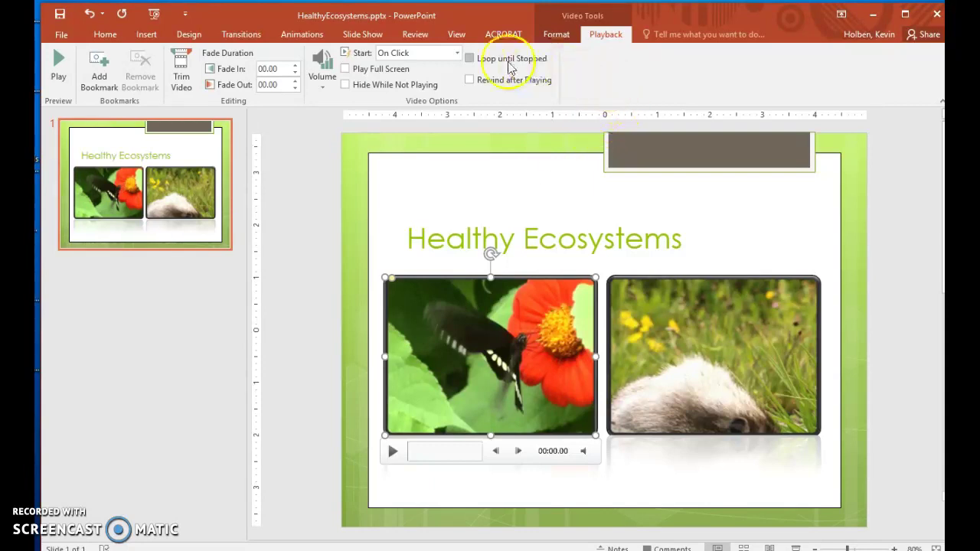
click(457, 55)
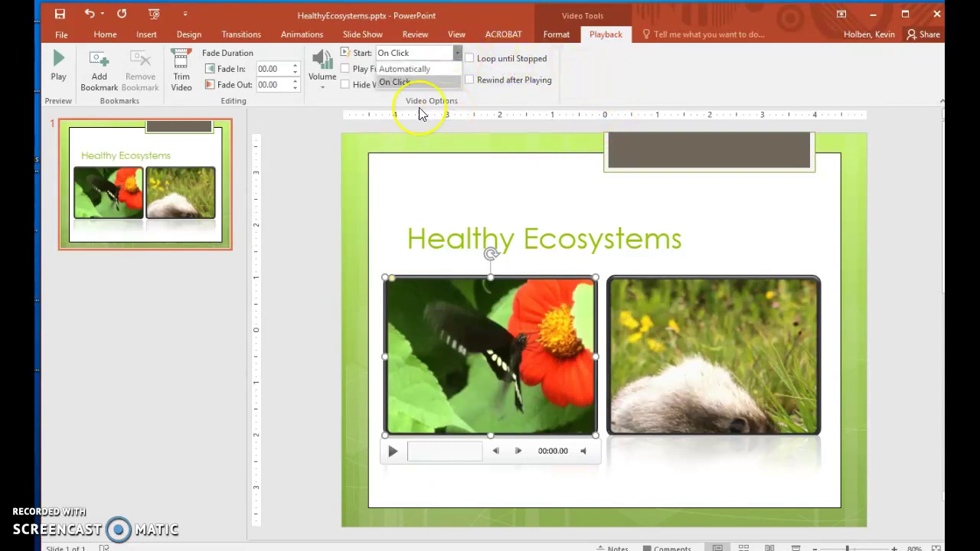
click(402, 68)
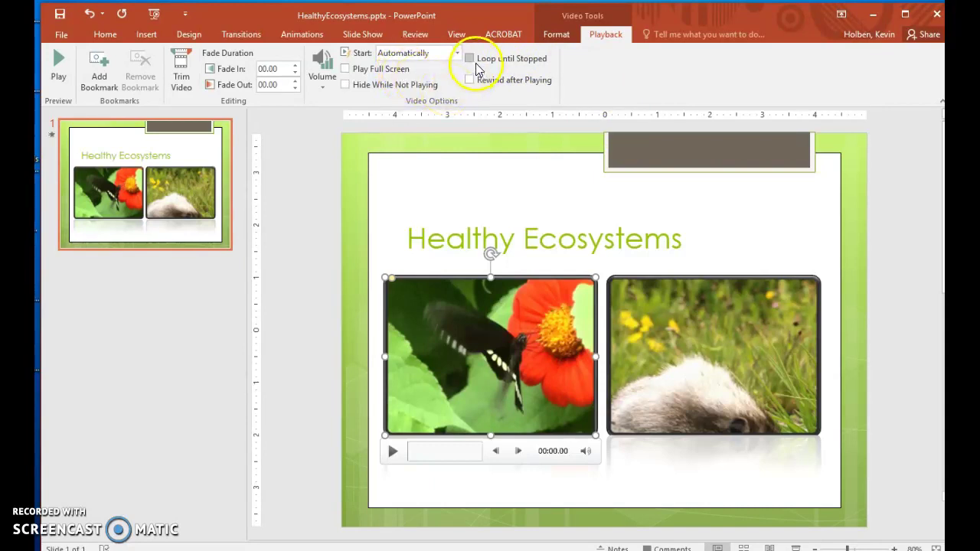
click(470, 61)
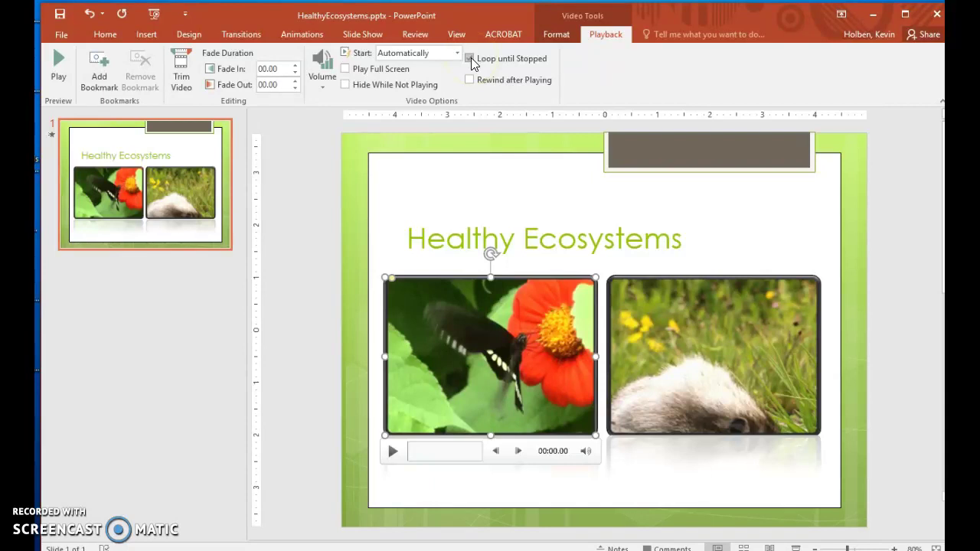
Mute the marmot video and set it to loop until stopped.
click(652, 322)
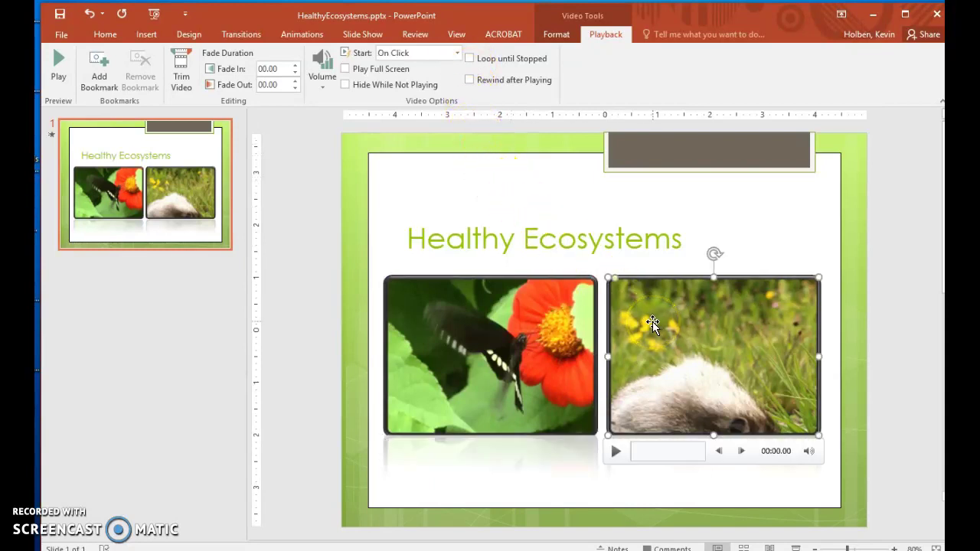
click(322, 92)
click(336, 151)
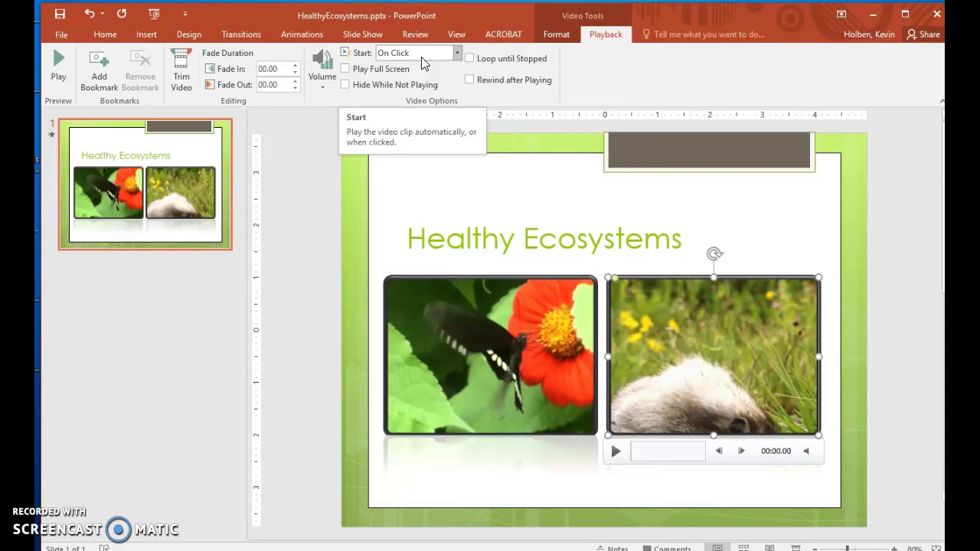
click(470, 58)
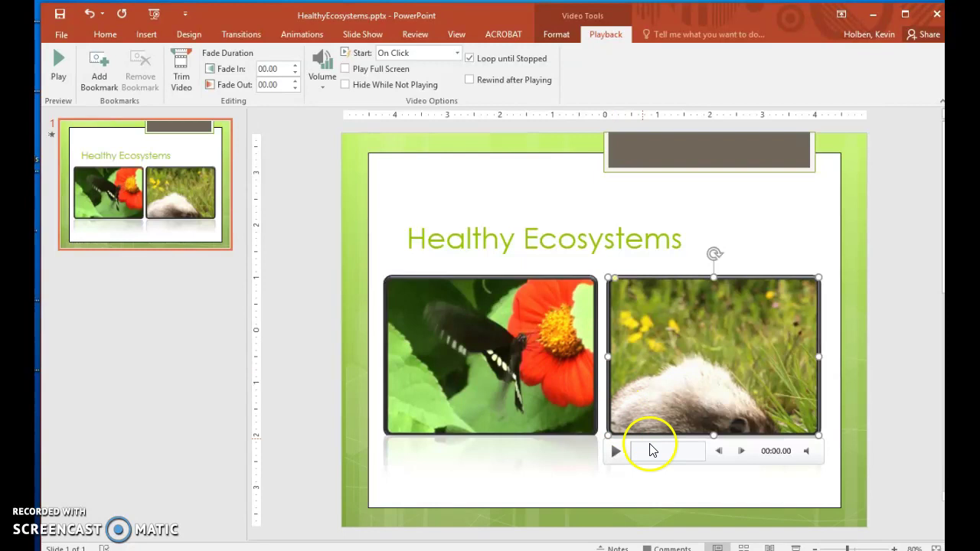
click(769, 547)
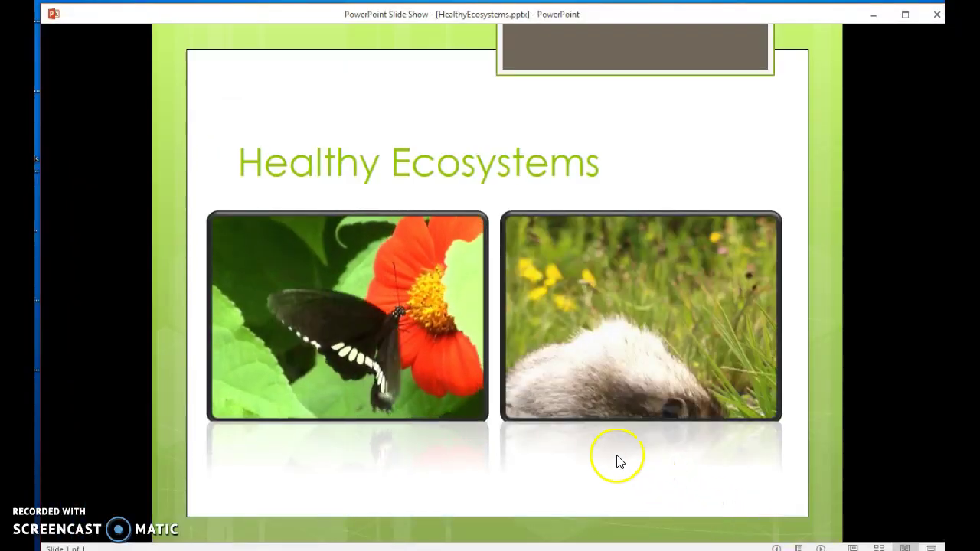
mouse_move(455, 368)
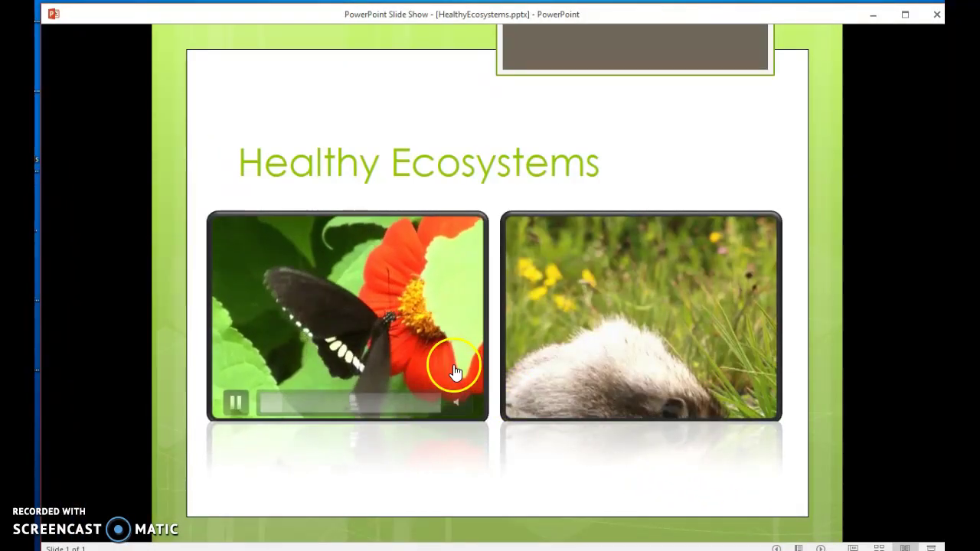
click(238, 399)
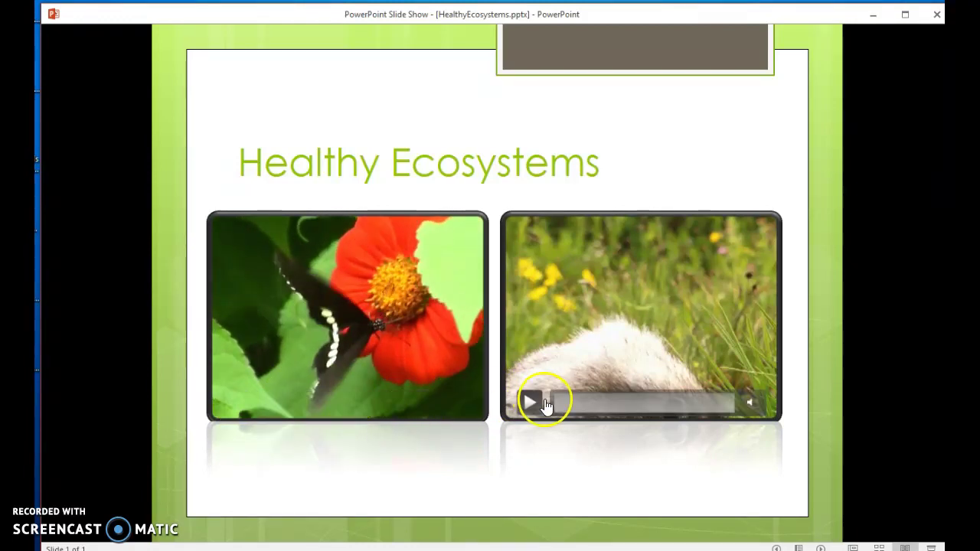
click(530, 403)
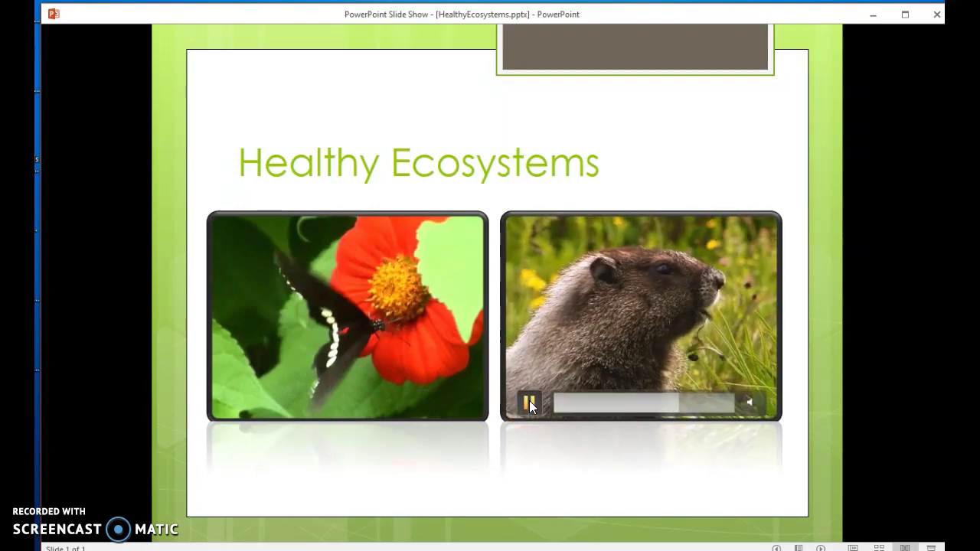
key(Right)
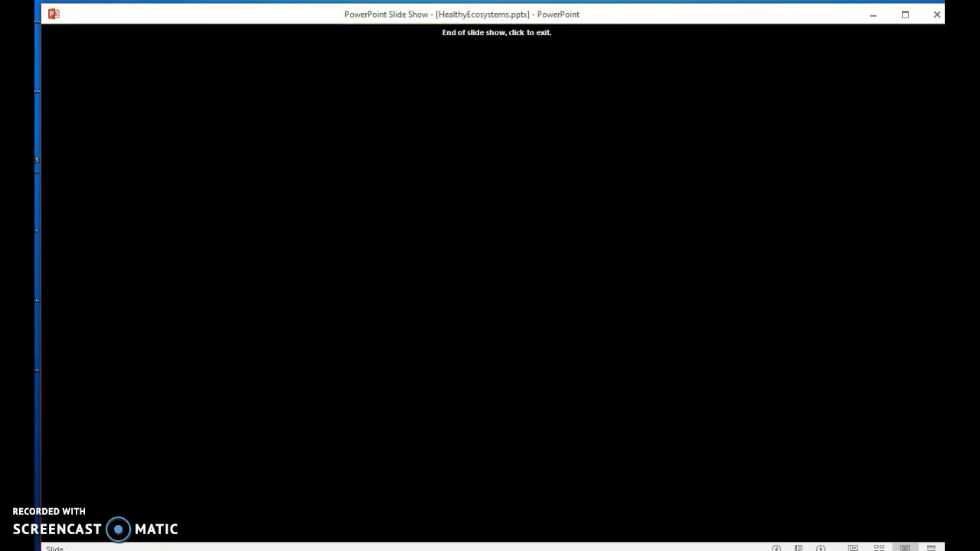
click(528, 399)
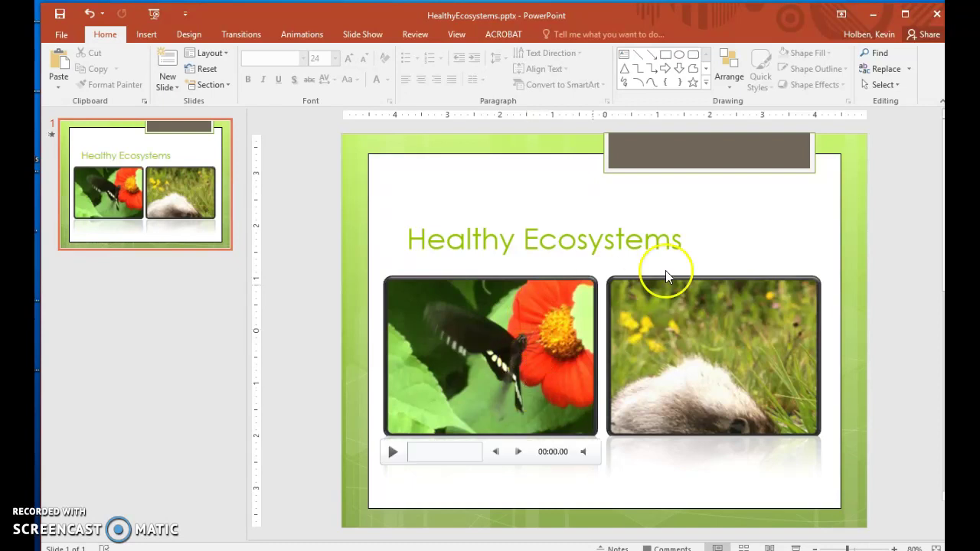
Append 'STUDENT NAME' after 'Ecosystems' in the title, so it wraps to two lines above the videos.
click(685, 245)
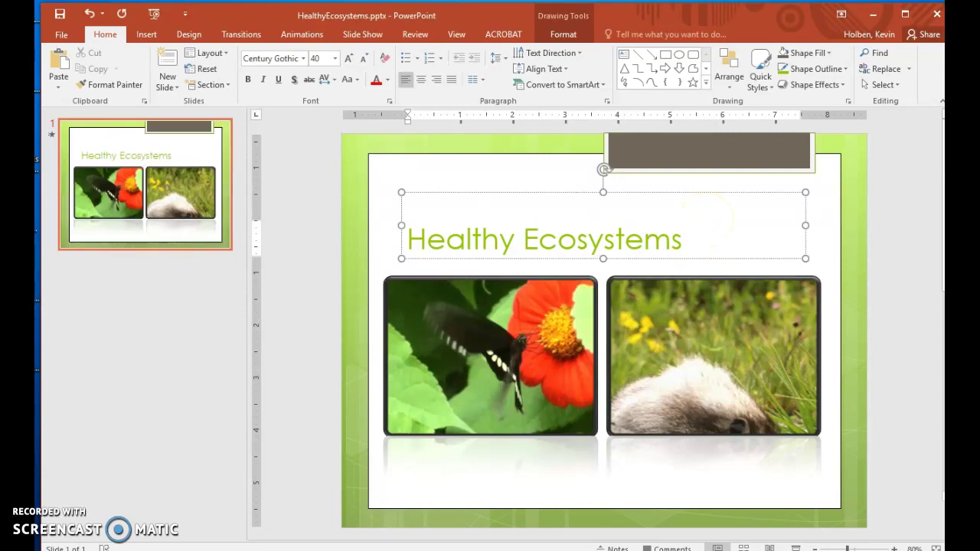
text(STUDEN)
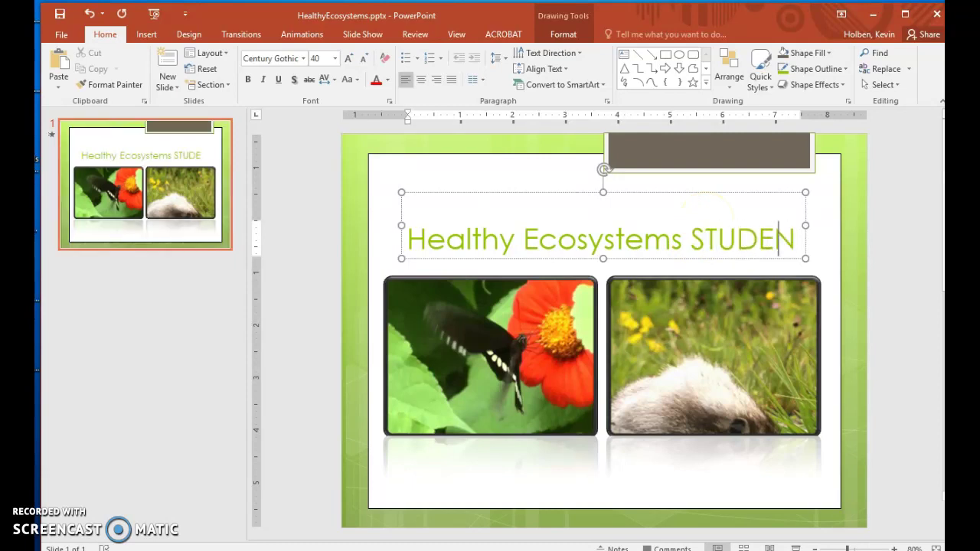
text(T NAME)
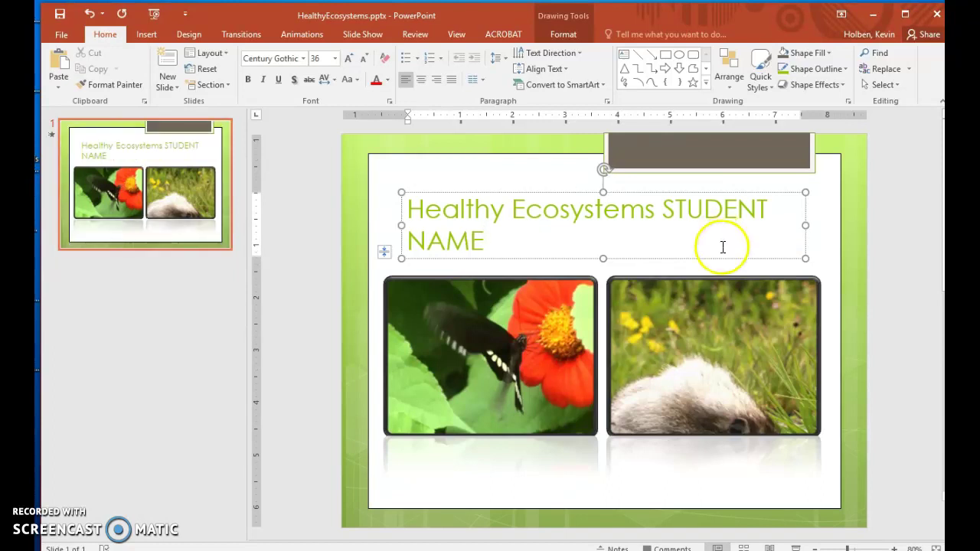
click(780, 469)
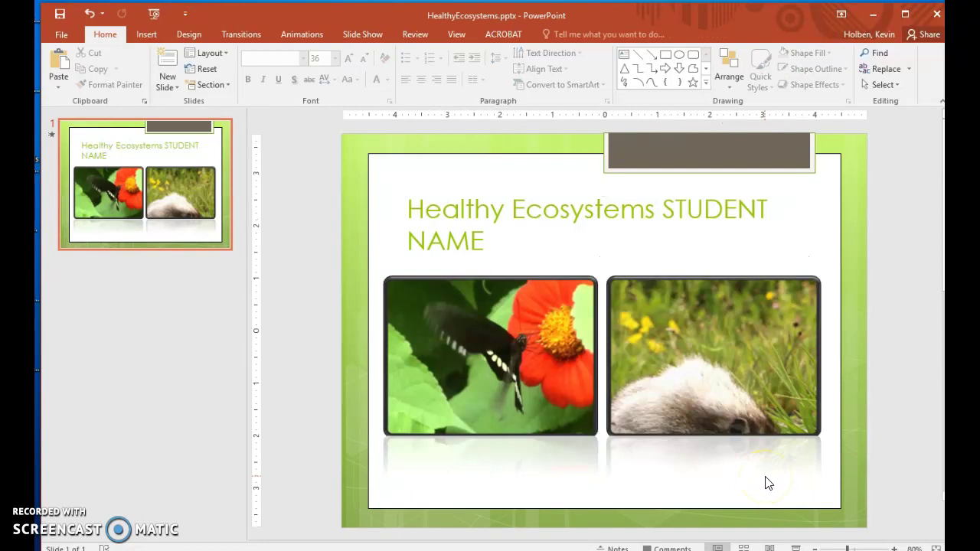
click(770, 465)
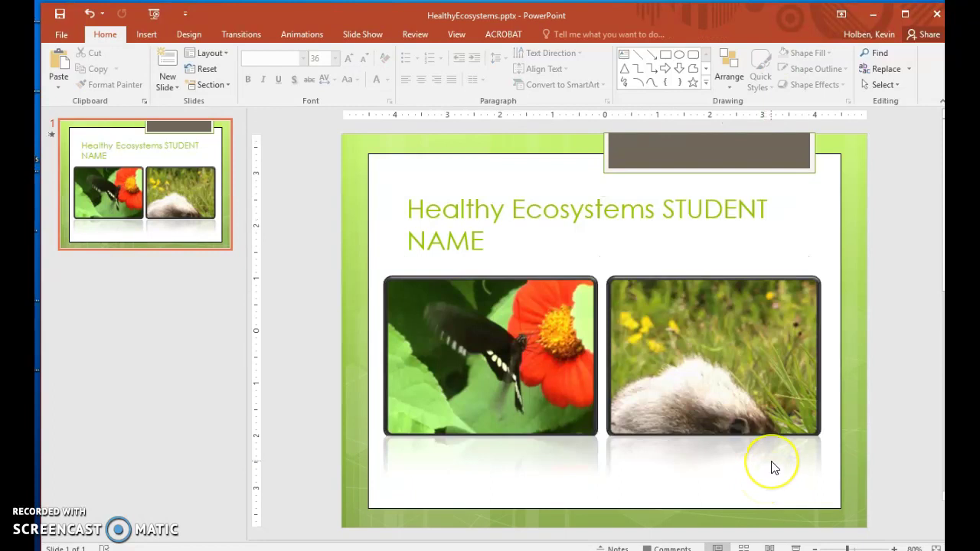